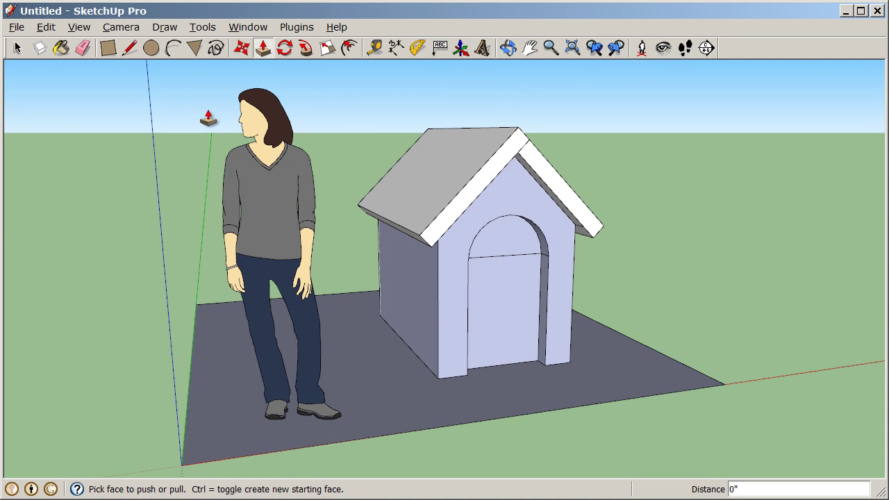
# Open the Materials window on the Brick and Cladding collection and move it to the upper left
pyautogui.click(62, 52)
pyautogui.moveTo(149, 169); pyautogui.dragTo(157, 93)
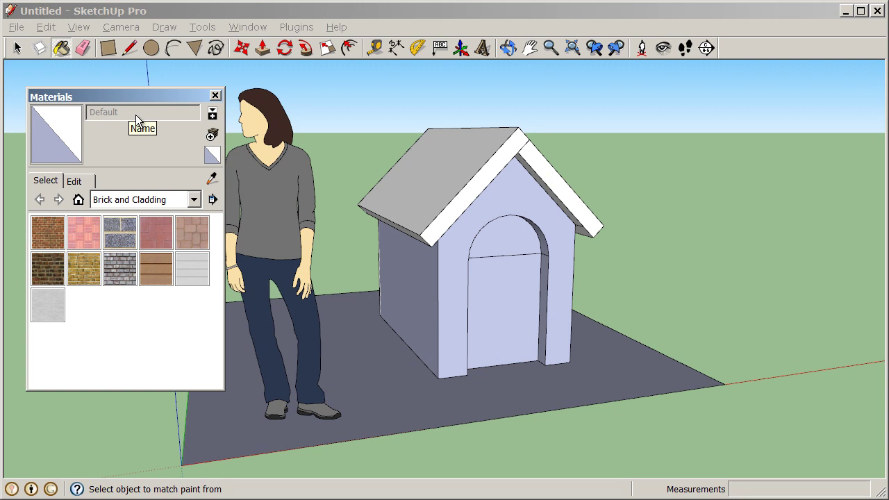
# Keep the Brick and Cladding collection and select the Cladding_Siding_Tan material
pyautogui.click(194, 200)
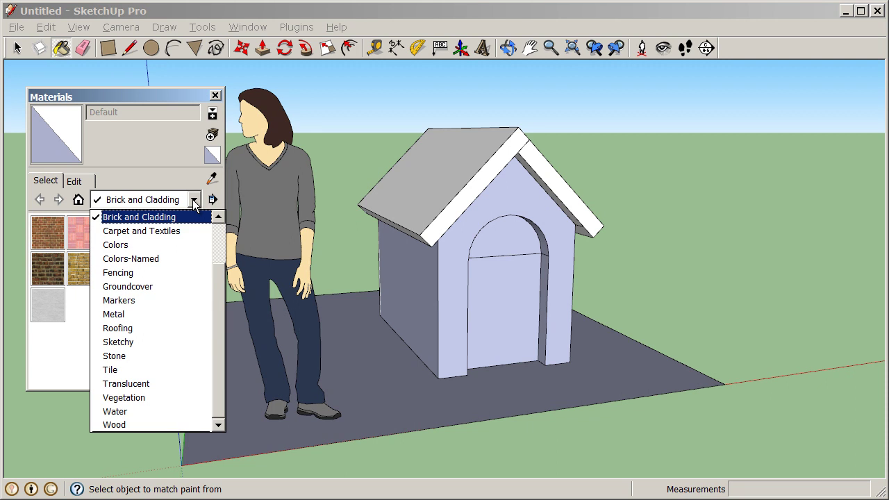
pyautogui.moveTo(218, 283); pyautogui.dragTo(211, 258)
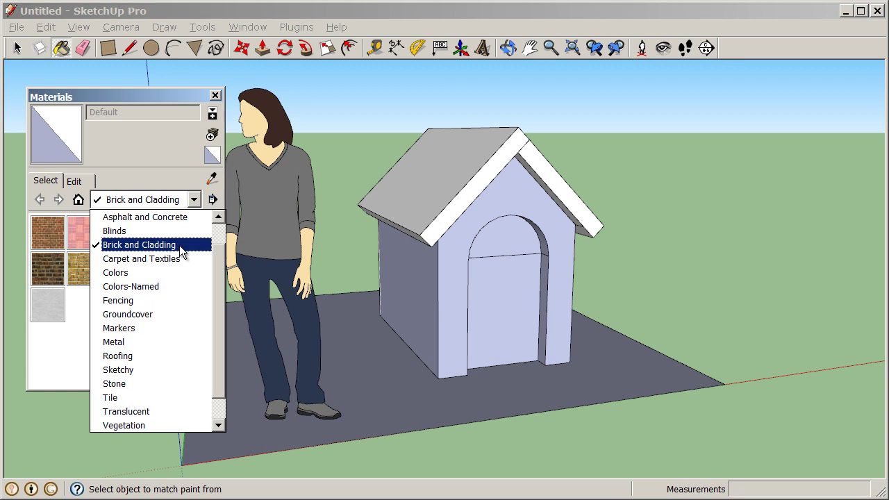
pyautogui.click(181, 246)
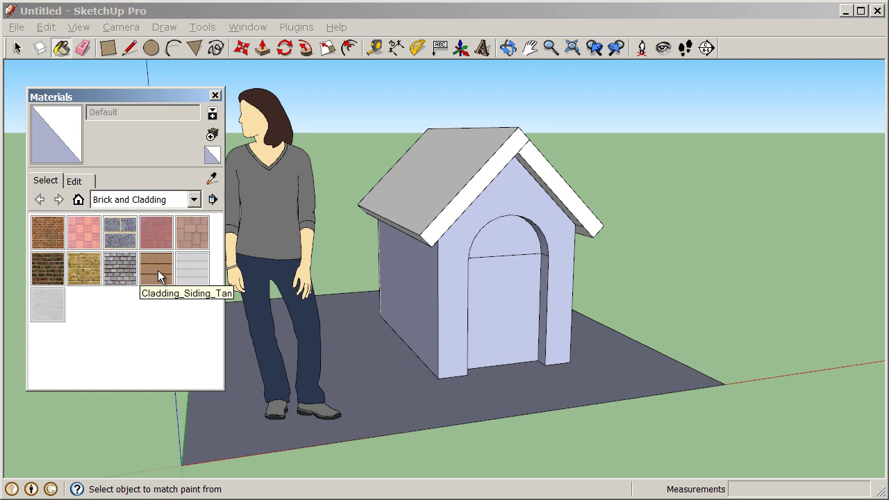
pyautogui.click(158, 270)
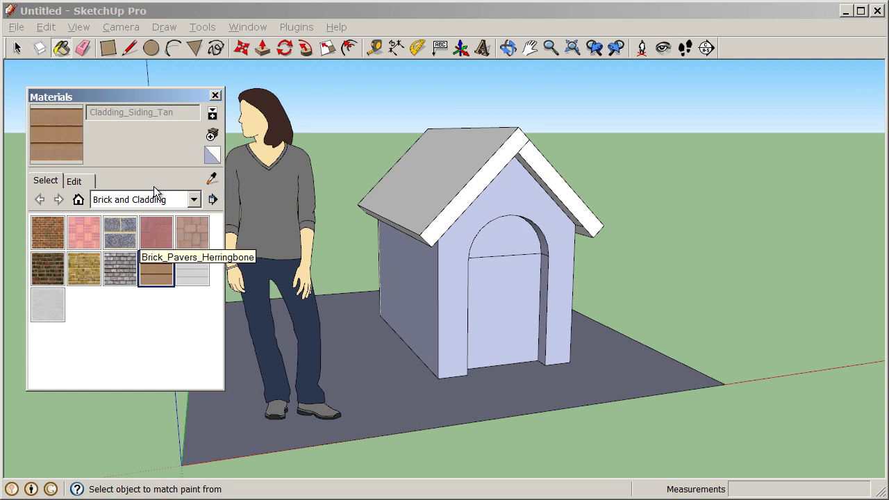
# Paint the side walls, front and back gable end with Cladding_Siding_Tan
pyautogui.moveTo(444, 336); pyautogui.dragTo(437, 317, button='middle')
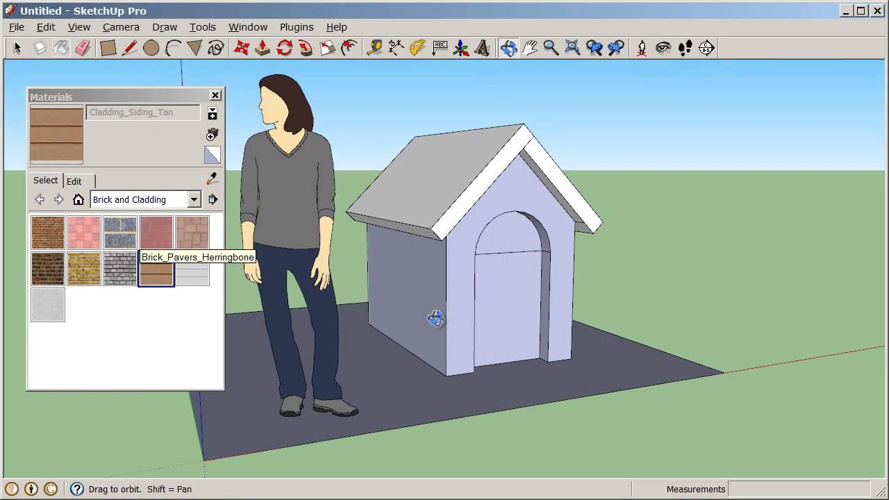
pyautogui.click(414, 260)
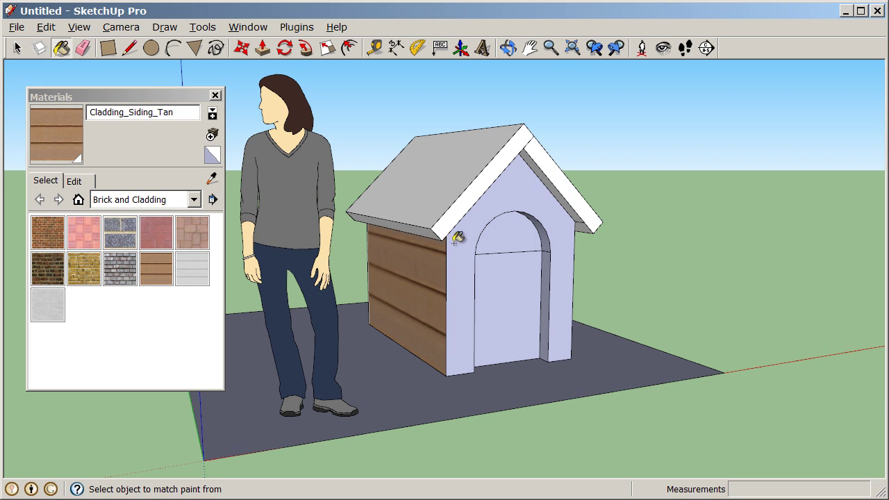
pyautogui.click(458, 239)
pyautogui.moveTo(579, 327); pyautogui.dragTo(178, 325, button='middle')
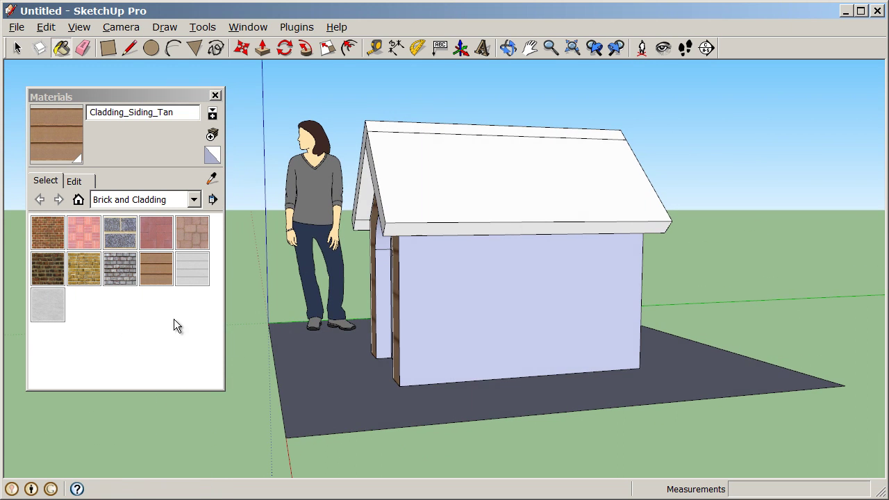
pyautogui.click(460, 291)
pyautogui.moveTo(601, 314)
pyautogui.mouseDown(button='middle')
pyautogui.moveTo(235, 340)
pyautogui.moveTo(524, 280)
pyautogui.mouseUp(button='middle')
pyautogui.click(524, 279)
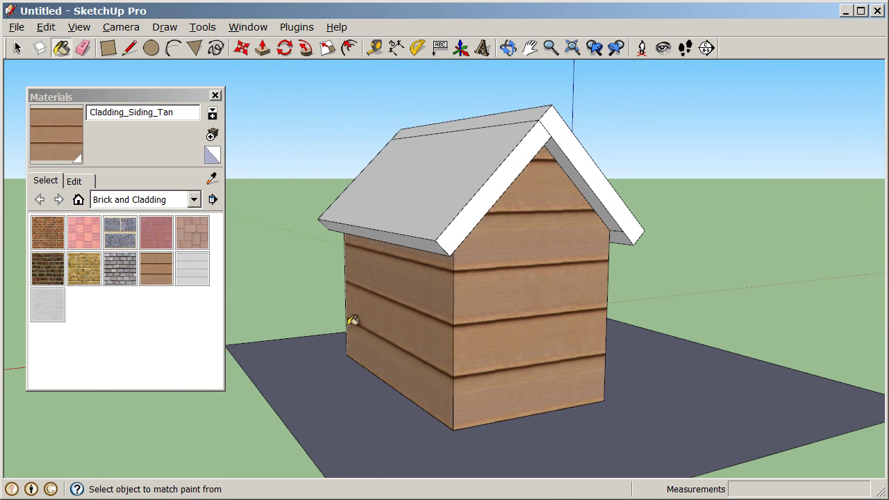
pyautogui.moveTo(354, 317)
pyautogui.mouseDown(button='middle')
pyautogui.moveTo(359, 327)
pyautogui.moveTo(510, 329)
pyautogui.moveTo(577, 318)
pyautogui.moveTo(512, 312)
pyautogui.moveTo(470, 331)
pyautogui.moveTo(522, 341)
pyautogui.moveTo(557, 305)
pyautogui.mouseUp(button='middle')
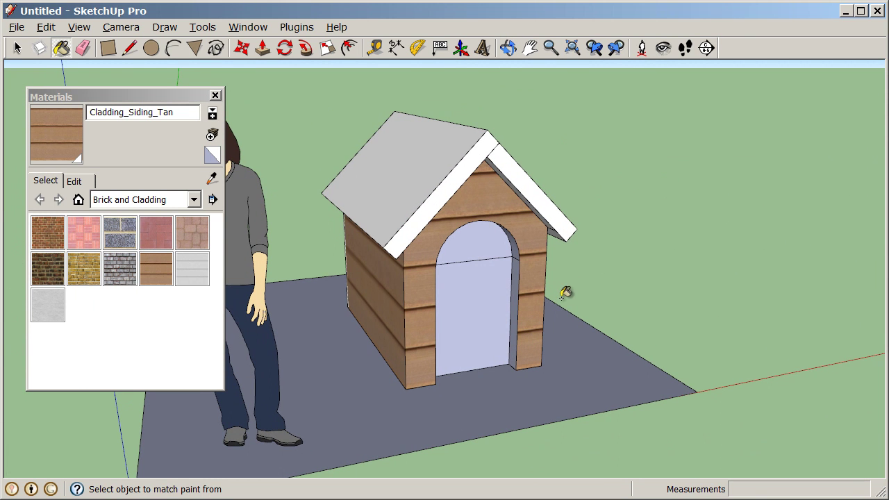
# Paint both roof slopes and the ridge with Roofing_Shingles_Asphalt from the Roofing collection
pyautogui.click(195, 200)
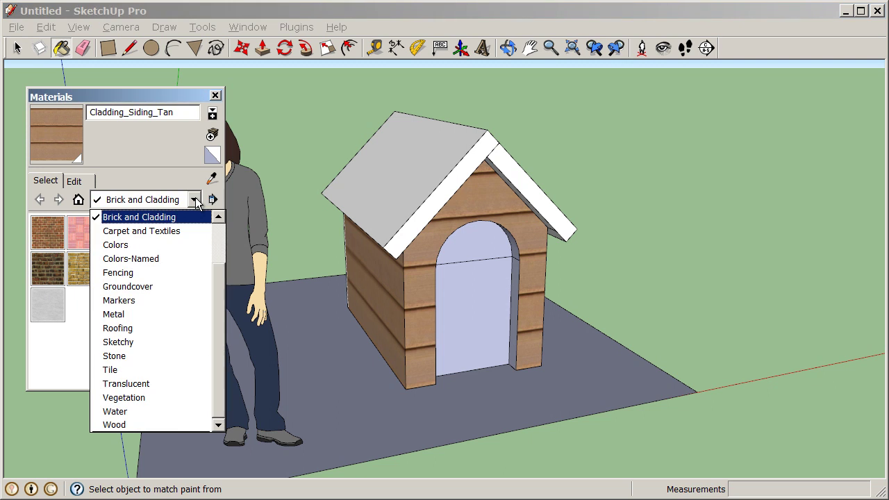
pyautogui.click(168, 330)
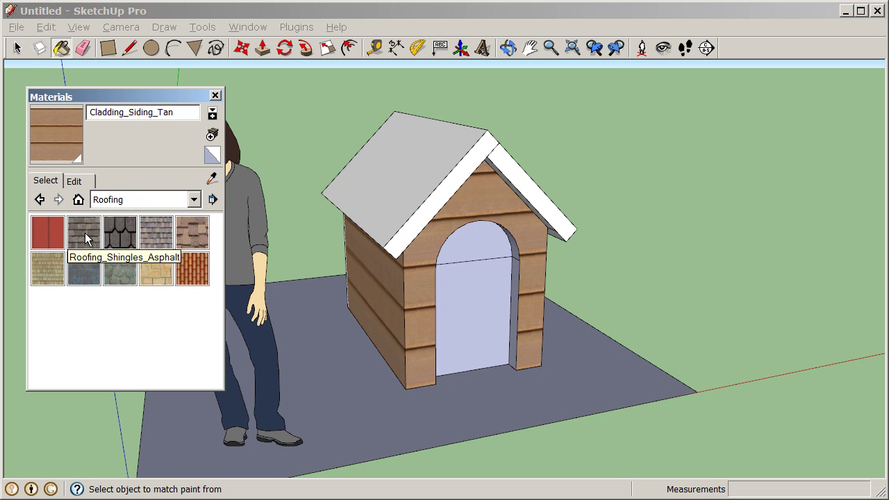
pyautogui.click(87, 239)
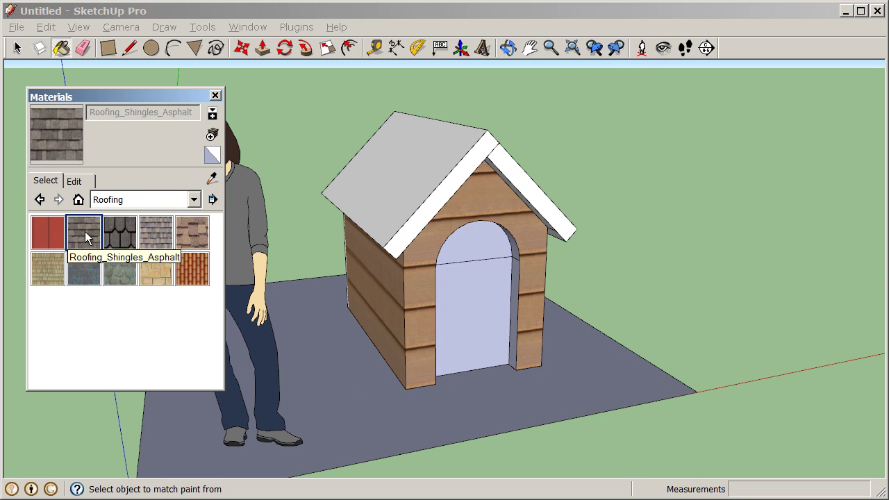
pyautogui.click(412, 154)
pyautogui.moveTo(413, 155)
pyautogui.mouseDown(button='middle')
pyautogui.moveTo(527, 208)
pyautogui.moveTo(243, 261)
pyautogui.mouseUp(button='middle')
pyautogui.click(517, 137)
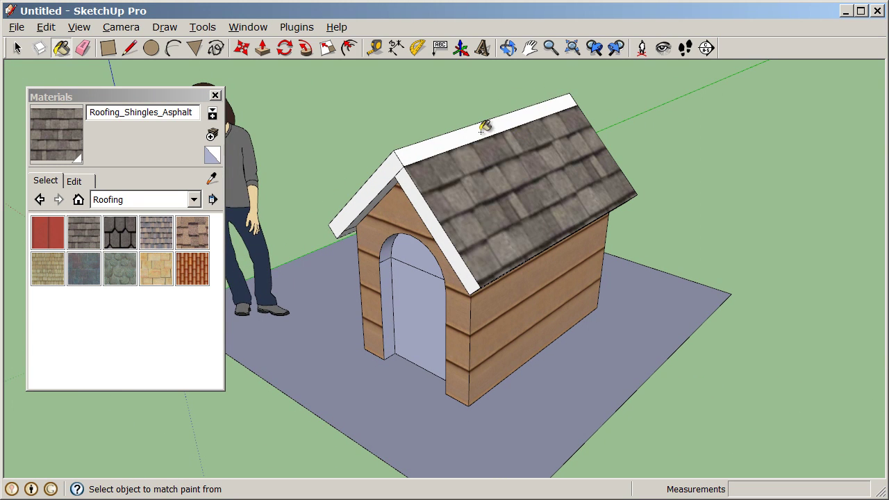
pyautogui.click(486, 129)
pyautogui.moveTo(415, 211)
pyautogui.mouseDown(button='middle')
pyautogui.moveTo(427, 291)
pyautogui.moveTo(549, 272)
pyautogui.moveTo(756, 191)
pyautogui.moveTo(418, 149)
pyautogui.moveTo(448, 159)
pyautogui.moveTo(532, 268)
pyautogui.mouseUp(button='middle')
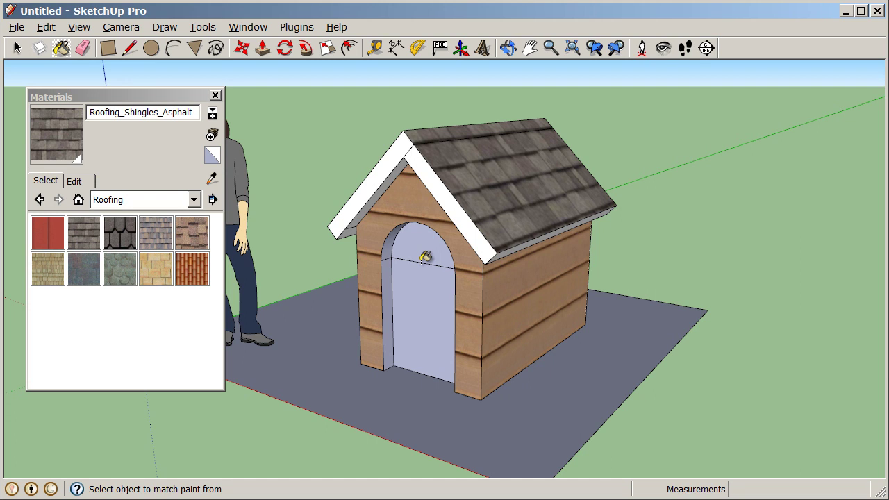
# Repaint both roof slopes with Roofing_Shingles_Variable
pyautogui.click(197, 238)
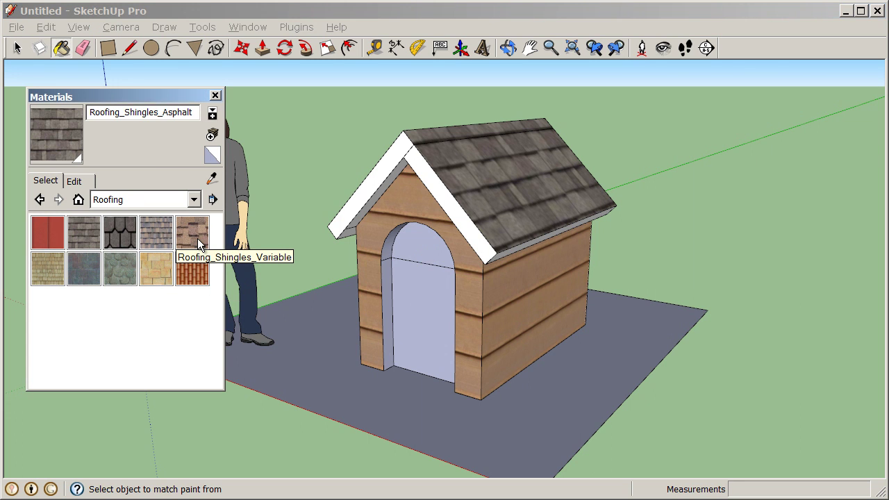
pyautogui.click(476, 153)
pyautogui.moveTo(481, 201)
pyautogui.mouseDown(button='middle')
pyautogui.moveTo(470, 223)
pyautogui.moveTo(450, 135)
pyautogui.mouseUp(button='middle')
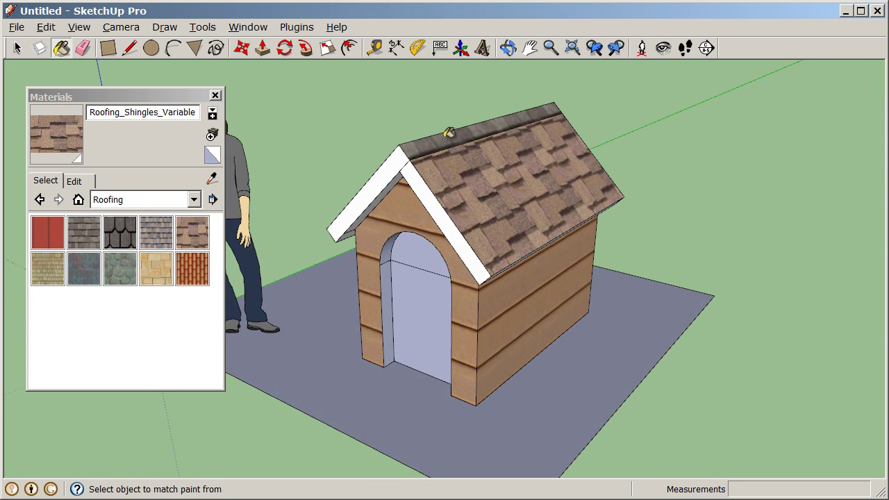
pyautogui.moveTo(355, 179)
pyautogui.mouseDown(button='middle')
pyautogui.moveTo(576, 204)
pyautogui.moveTo(417, 169)
pyautogui.moveTo(549, 264)
pyautogui.moveTo(206, 222)
pyautogui.moveTo(193, 209)
pyautogui.mouseUp(button='middle')
pyautogui.click(420, 172)
# Switch to the Colors collection and select the dark brown Color_B22
pyautogui.click(191, 201)
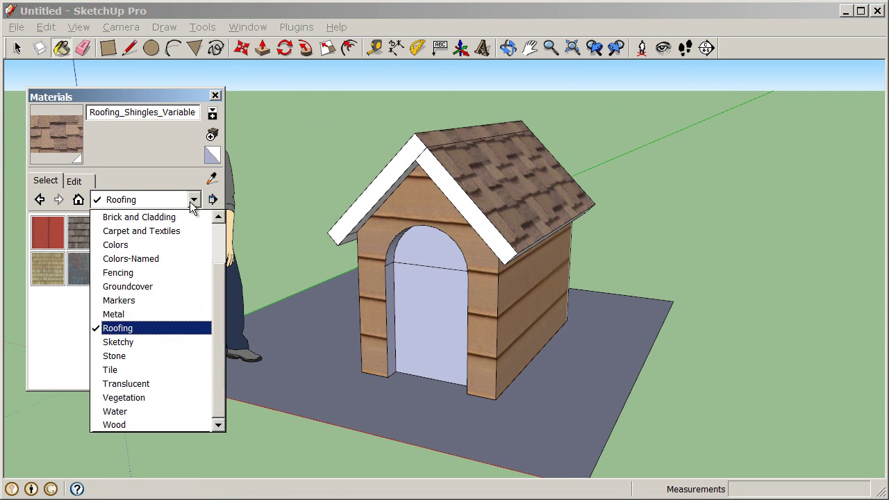
pyautogui.click(174, 245)
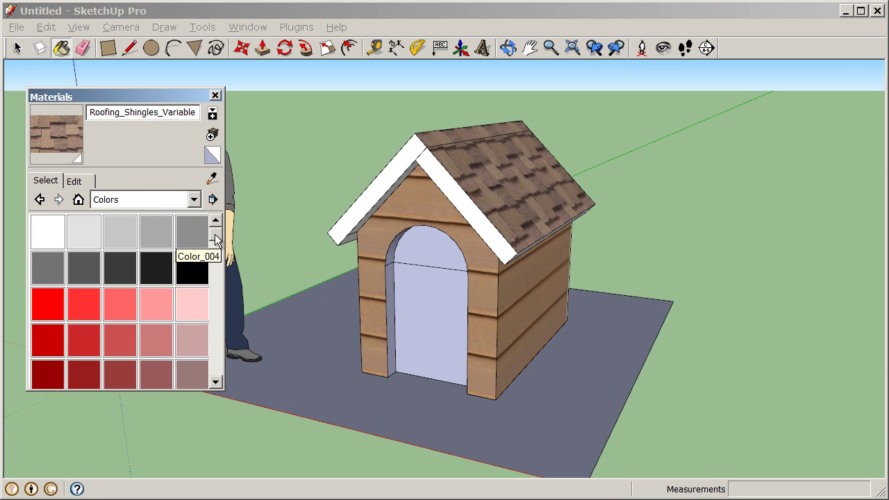
pyautogui.scroll(-5, 217, 240)
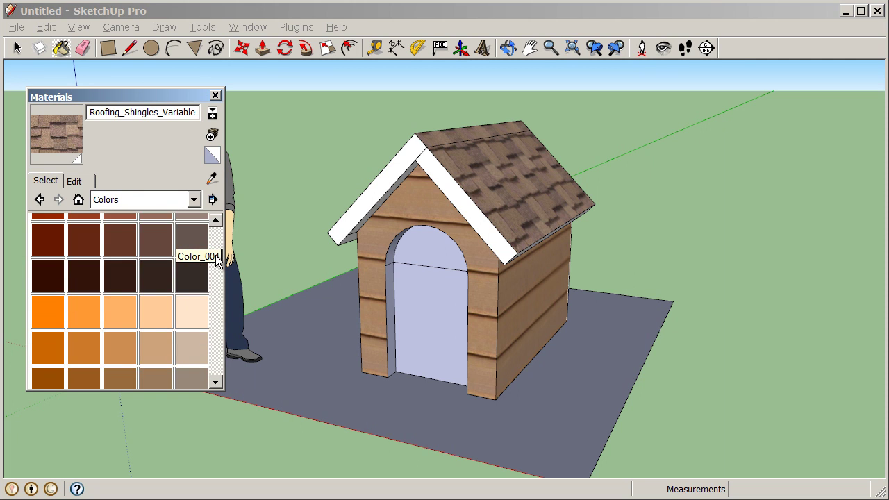
pyautogui.scroll(1, 215, 255)
pyautogui.click(84, 309)
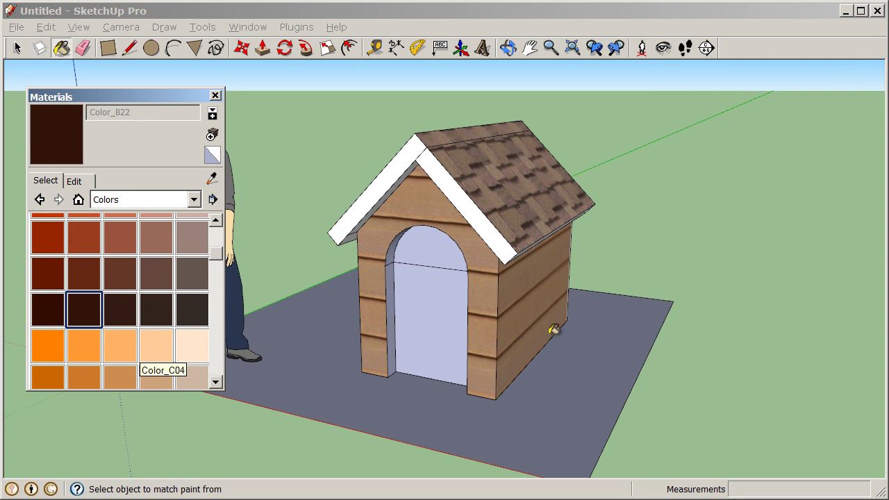
# Paint the left and right roof trim and front eave dark brown
pyautogui.moveTo(479, 236); pyautogui.dragTo(488, 302, button='middle')
pyautogui.click(387, 157)
pyautogui.click(441, 189)
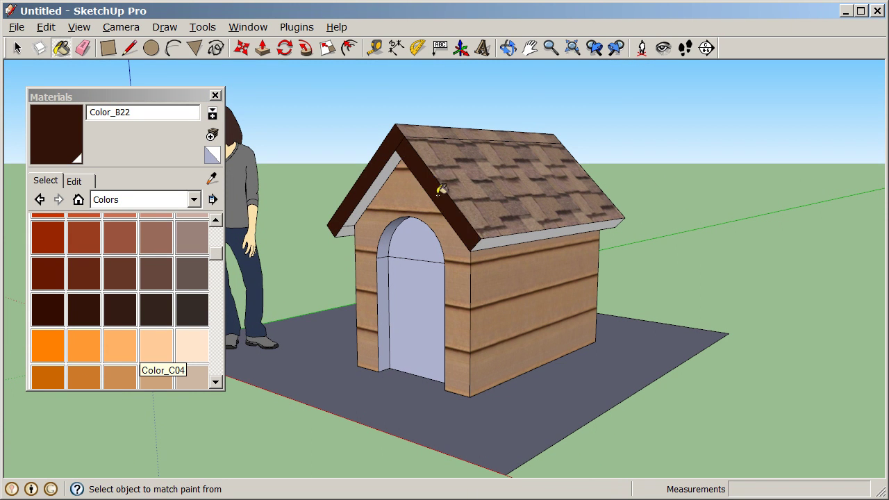
pyautogui.click(498, 241)
# Paint the front gable trim faces dark brown, viewed from below
pyautogui.moveTo(498, 241); pyautogui.dragTo(402, 132, button='middle')
pyautogui.rightClick(401, 132)
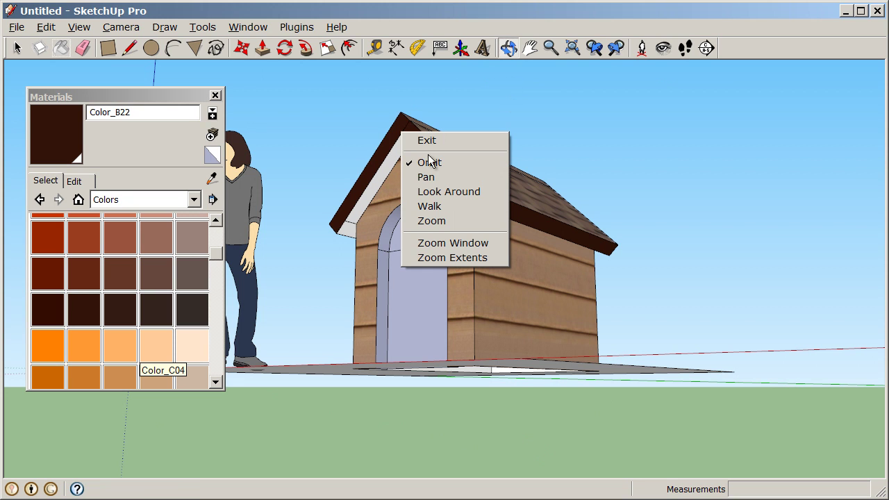
pyautogui.moveTo(389, 166)
pyautogui.mouseDown(button='middle')
pyautogui.moveTo(461, 139)
pyautogui.moveTo(401, 169)
pyautogui.moveTo(512, 161)
pyautogui.moveTo(358, 232)
pyautogui.mouseUp(button='middle')
pyautogui.scroll(3, 400, 172)
pyautogui.press('b')
pyautogui.click(403, 154)
pyautogui.click(358, 232)
pyautogui.click(337, 225)
pyautogui.click(558, 131)
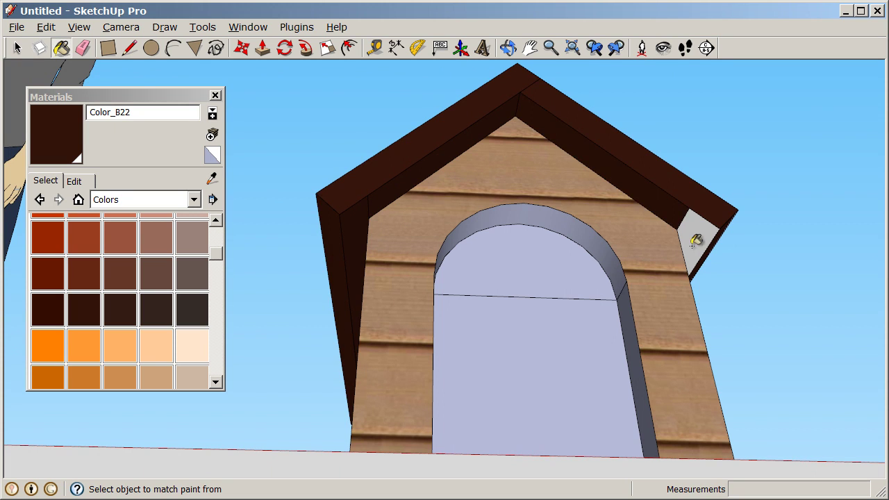
pyautogui.click(695, 242)
# Paint the tops and undersides of the left and right roof trim dark brown
pyautogui.moveTo(695, 242); pyautogui.dragTo(407, 290, button='middle')
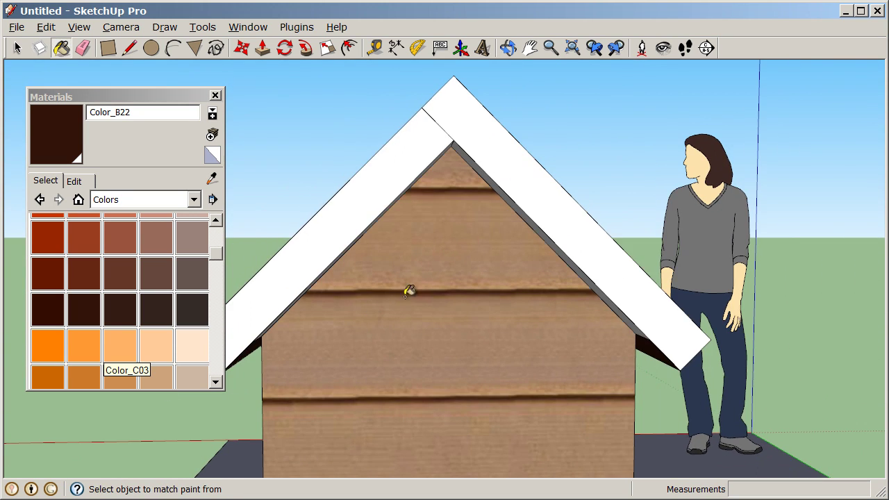
pyautogui.click(452, 137)
pyautogui.click(455, 134)
pyautogui.moveTo(455, 135)
pyautogui.mouseDown(button='middle')
pyautogui.moveTo(522, 243)
pyautogui.moveTo(479, 195)
pyautogui.mouseUp(button='middle')
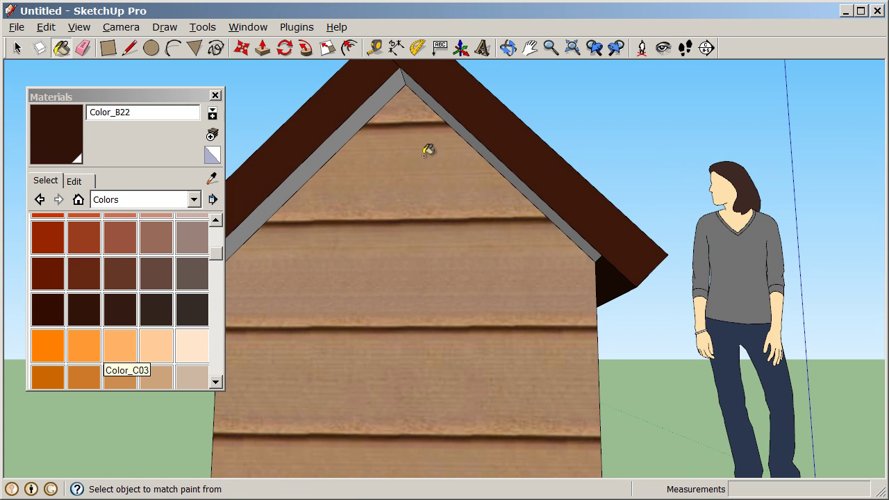
pyautogui.moveTo(425, 151)
pyautogui.keyDown('shift'); pyautogui.mouseDown(button='middle')
pyautogui.moveTo(455, 231)
pyautogui.moveTo(534, 210)
pyautogui.moveTo(475, 211)
pyautogui.moveTo(770, 381)
pyautogui.moveTo(409, 325)
pyautogui.moveTo(635, 337)
pyautogui.mouseUp(button='middle'); pyautogui.keyUp('shift')
pyautogui.scroll(3, 459, 231)
pyautogui.press('b')
pyautogui.click(426, 128)
pyautogui.click(463, 146)
# Paint the door arch's inner band and lower left jamb dark brown
pyautogui.scroll(-5, 605, 199)
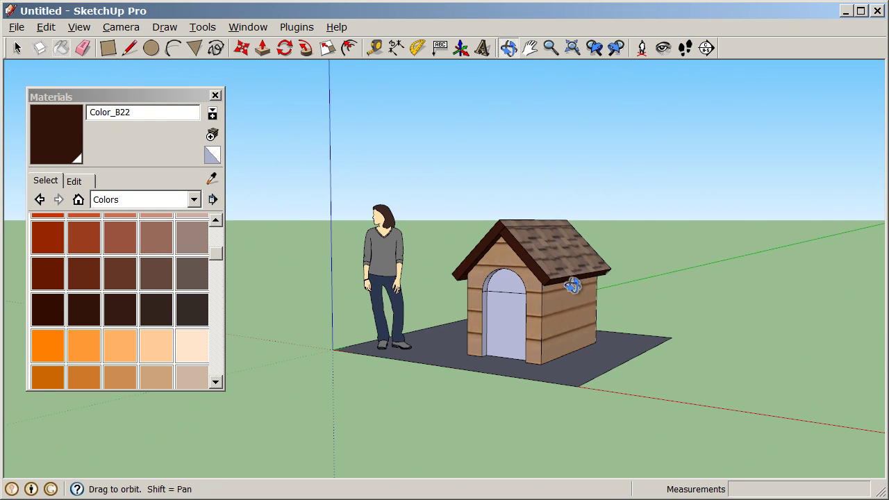
pyautogui.moveTo(574, 284)
pyautogui.mouseDown(button='middle')
pyautogui.moveTo(560, 289)
pyautogui.moveTo(561, 248)
pyautogui.mouseUp(button='middle')
pyautogui.press('b')
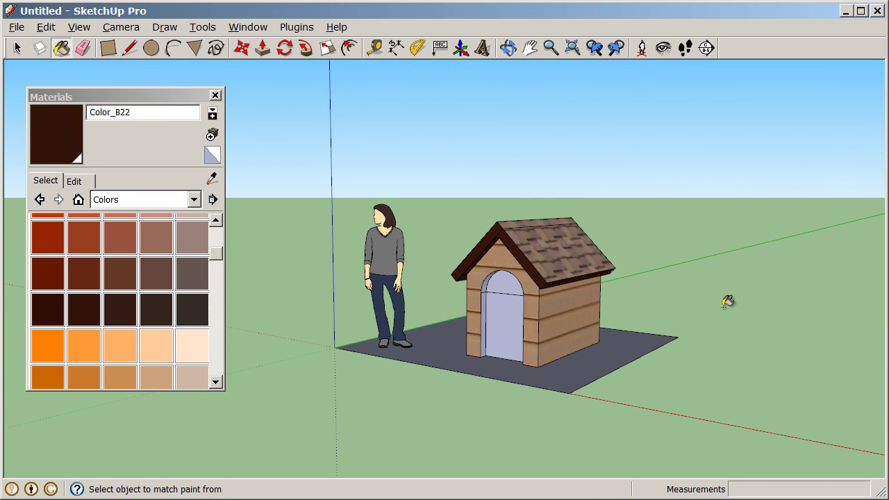
pyautogui.scroll(-2, 402, 263)
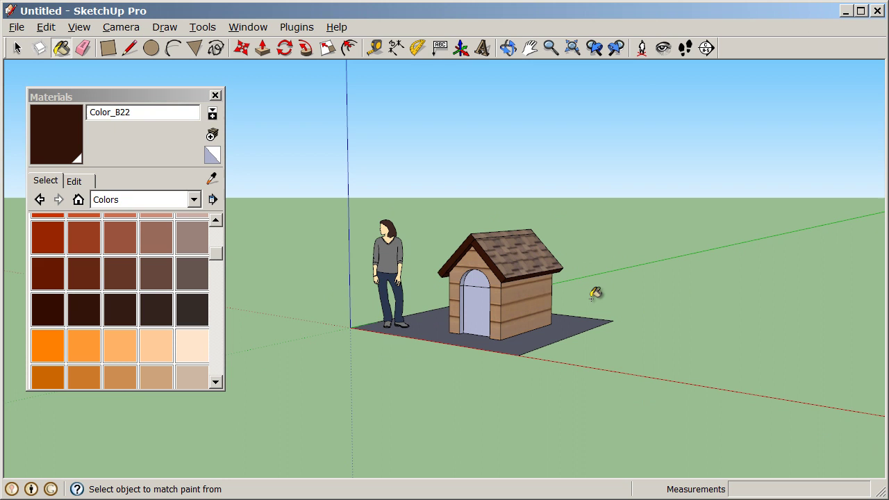
pyautogui.scroll(4, 486, 271)
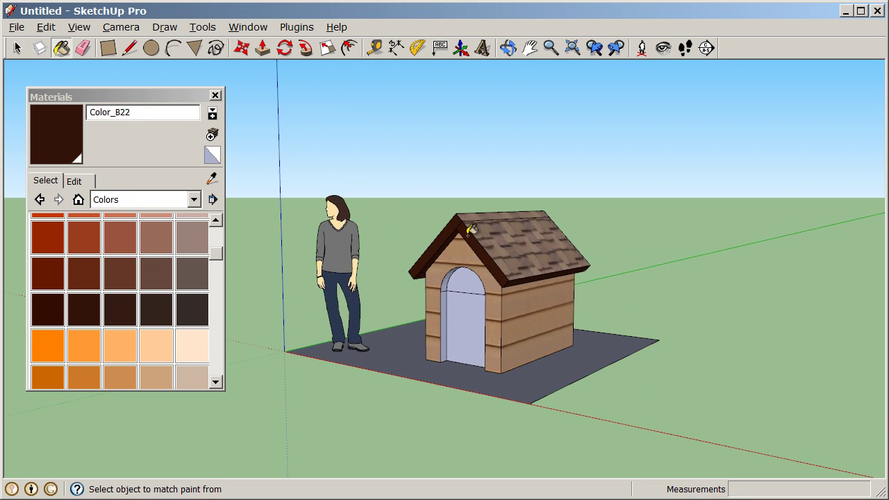
pyautogui.scroll(6, 472, 295)
pyautogui.moveTo(414, 279)
pyautogui.mouseDown(button='middle')
pyautogui.moveTo(479, 224)
pyautogui.moveTo(805, 198)
pyautogui.moveTo(488, 174)
pyautogui.moveTo(419, 227)
pyautogui.moveTo(664, 394)
pyautogui.moveTo(374, 393)
pyautogui.mouseUp(button='middle')
pyautogui.click(396, 232)
pyautogui.click(282, 396)
pyautogui.scroll(-5, 621, 192)
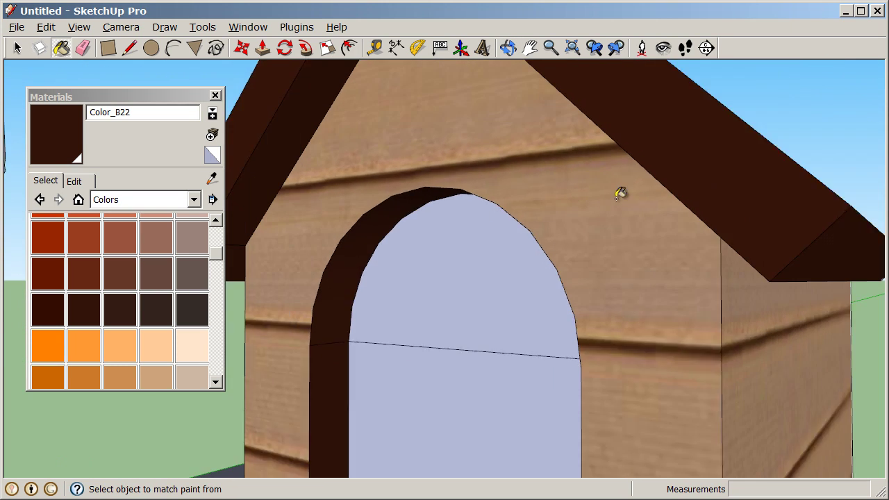
pyautogui.scroll(-5, 535, 250)
# Fill the doorway's upper and lower faces with black
pyautogui.moveTo(526, 287); pyautogui.dragTo(711, 296, button='middle')
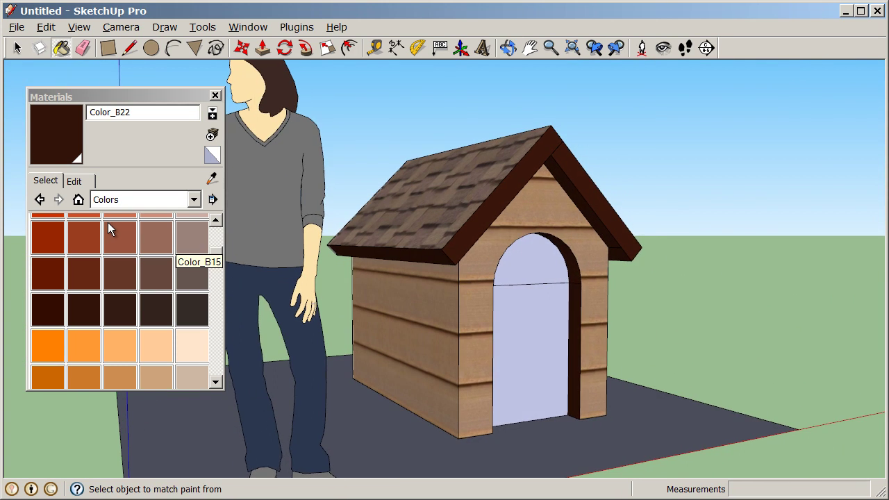
pyautogui.moveTo(218, 254); pyautogui.dragTo(218, 232)
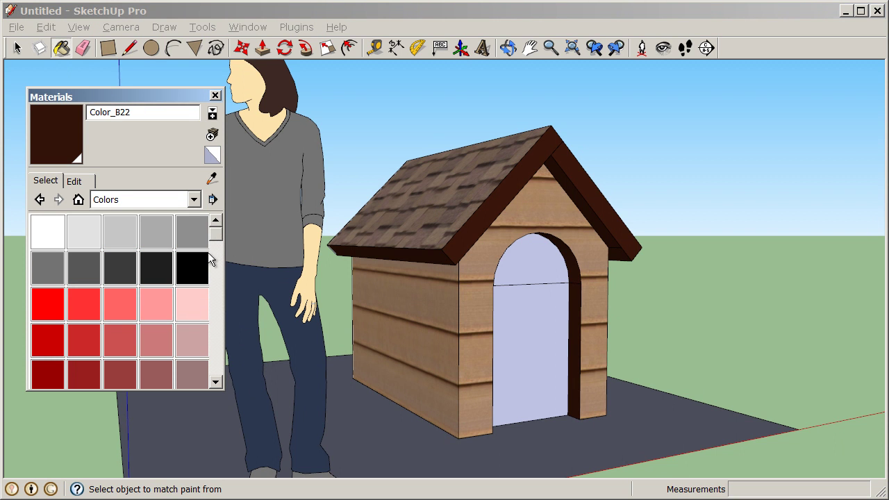
pyautogui.click(194, 267)
pyautogui.click(556, 254)
pyautogui.click(512, 383)
pyautogui.moveTo(512, 383)
pyautogui.mouseDown(button='middle')
pyautogui.moveTo(351, 423)
pyautogui.moveTo(273, 425)
pyautogui.moveTo(371, 312)
pyautogui.moveTo(409, 327)
pyautogui.moveTo(454, 308)
pyautogui.moveTo(246, 212)
pyautogui.mouseUp(button='middle')
# Paint the ground plane with Vegetation_Grass1 from the Vegetation collection
pyautogui.click(194, 199)
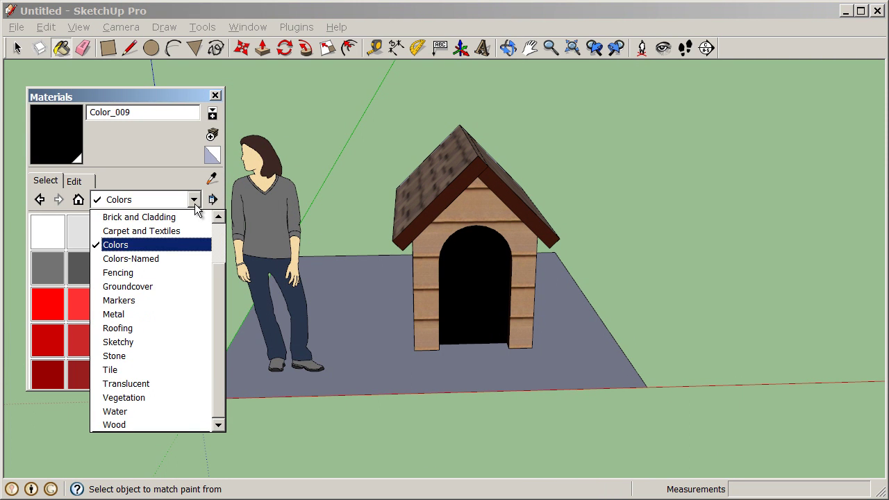
pyautogui.click(178, 396)
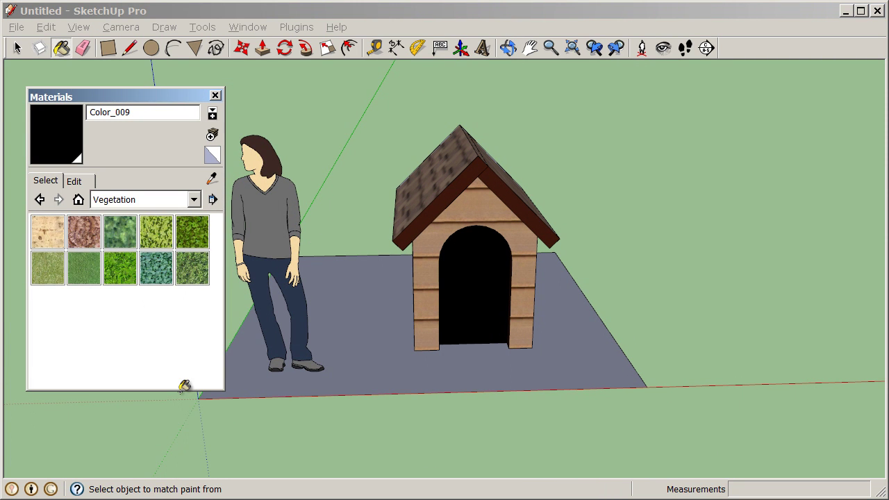
pyautogui.click(48, 271)
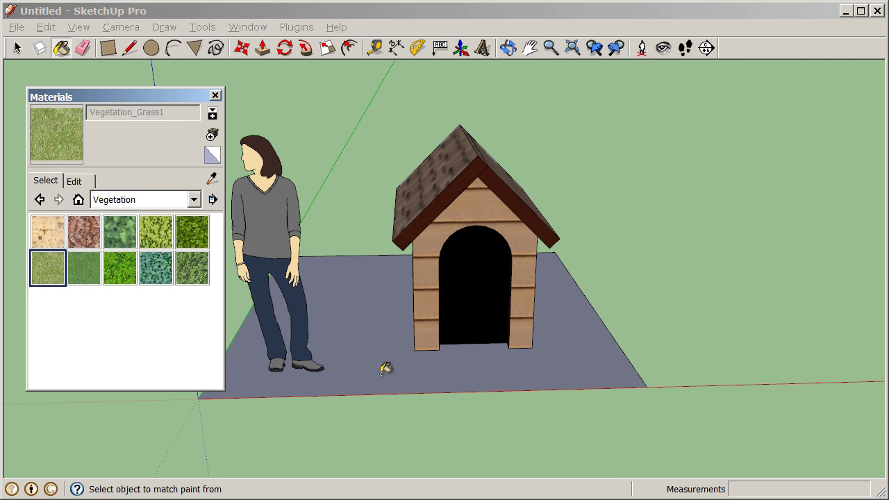
pyautogui.click(385, 369)
pyautogui.moveTo(387, 367)
pyautogui.mouseDown(button='middle')
pyautogui.moveTo(391, 458)
pyautogui.moveTo(399, 299)
pyautogui.mouseUp(button='middle')
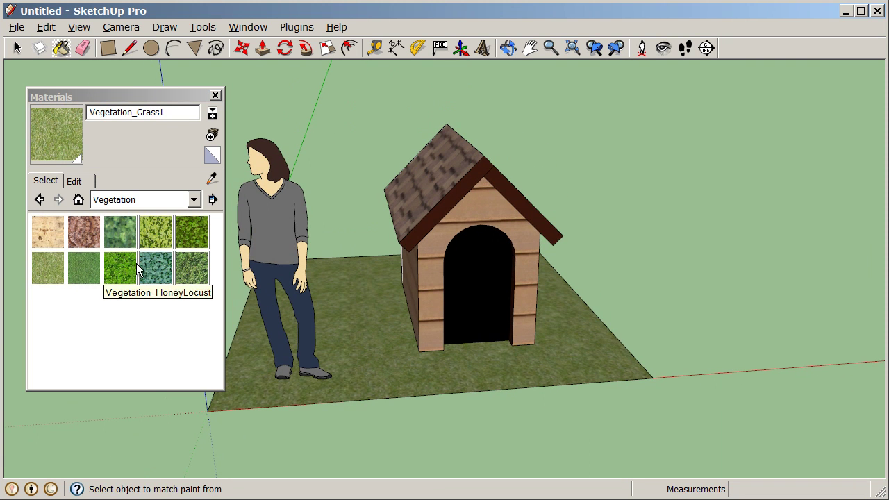
pyautogui.click(195, 200)
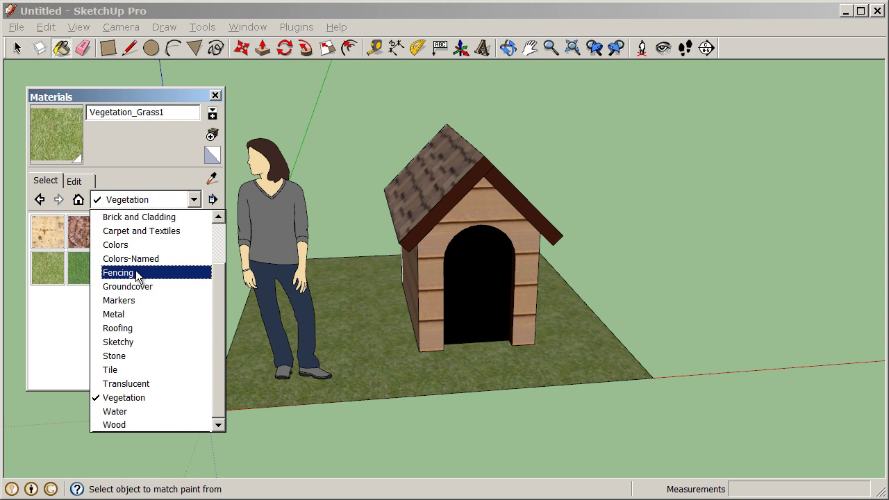
pyautogui.click(529, 12)
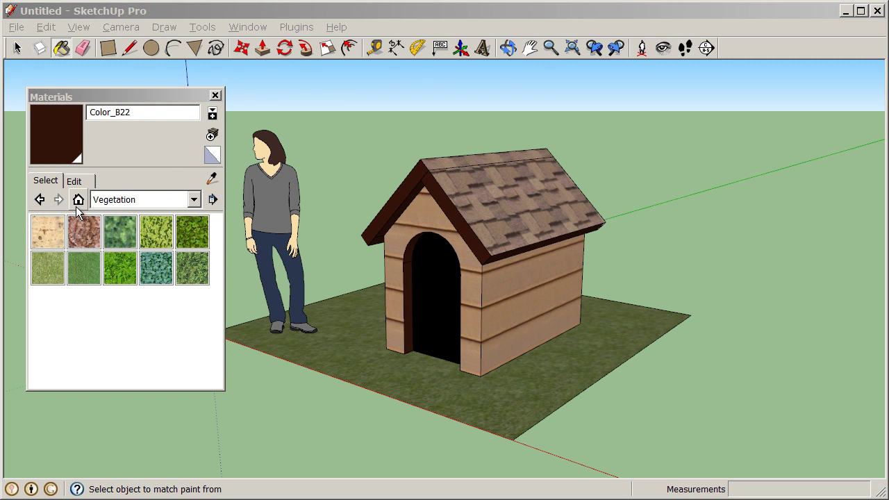
# Switch the Materials collection to In Model and select Cladding_Siding_Tan
pyautogui.click(132, 102)
pyautogui.click(136, 99)
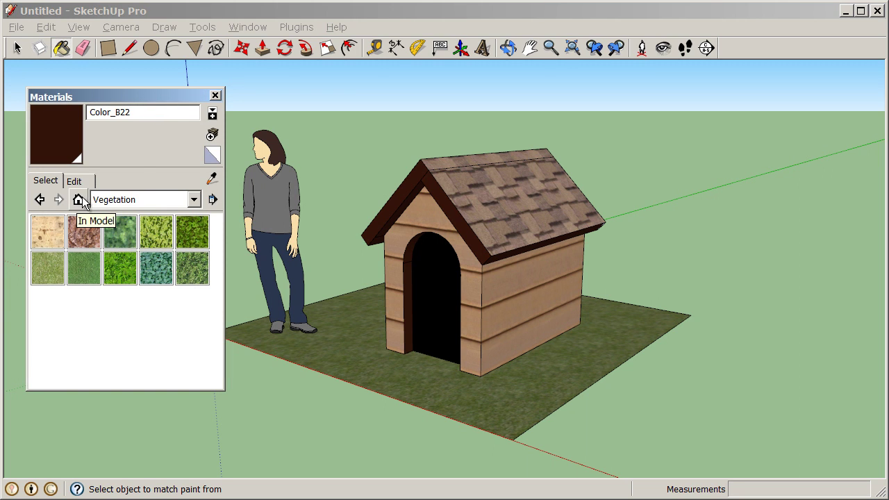
pyautogui.click(194, 199)
pyautogui.moveTo(225, 369); pyautogui.dragTo(223, 312)
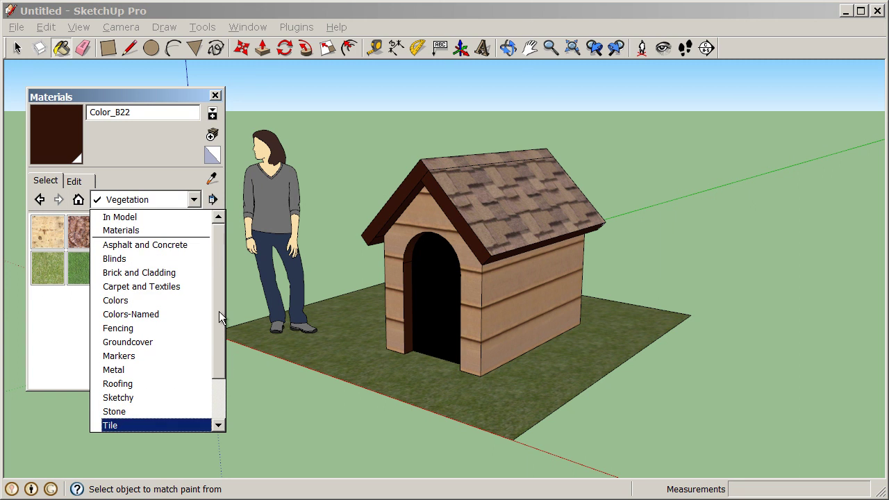
pyautogui.click(139, 217)
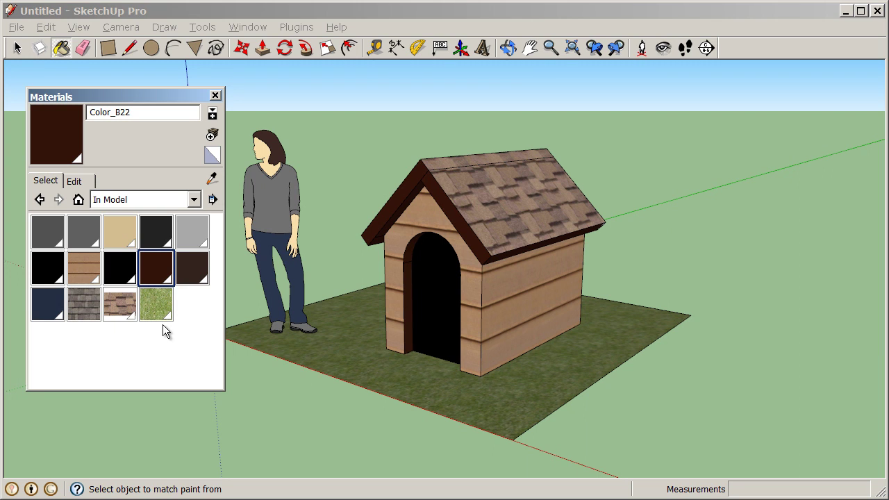
pyautogui.click(85, 267)
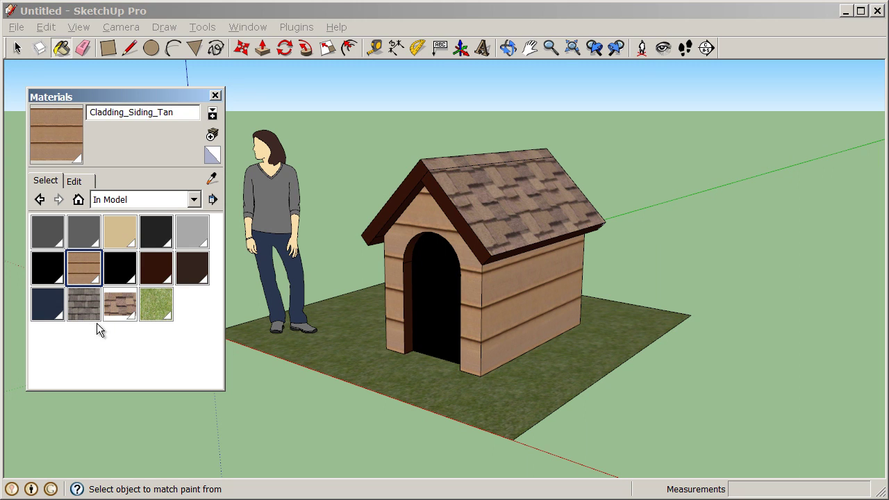
# Recolour Cladding_Siding_Tan yellow using HLS sliders at about 56/100/59
pyautogui.doubleClick(77, 268)
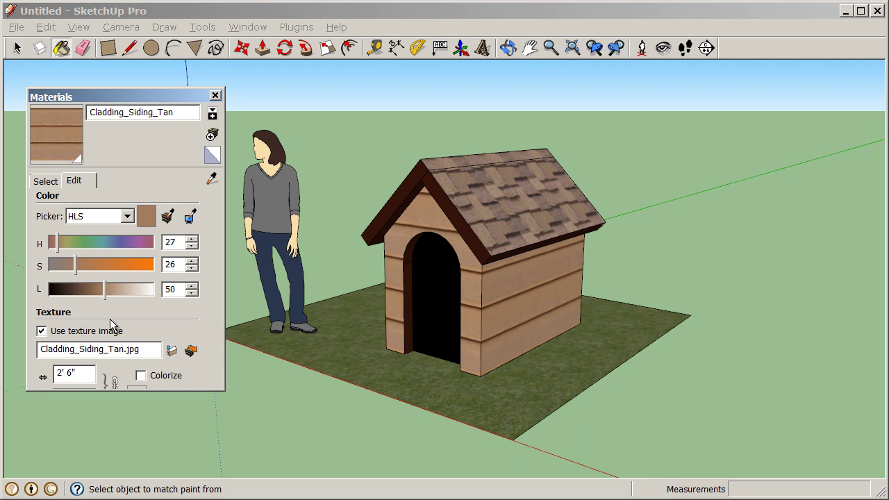
pyautogui.click(127, 216)
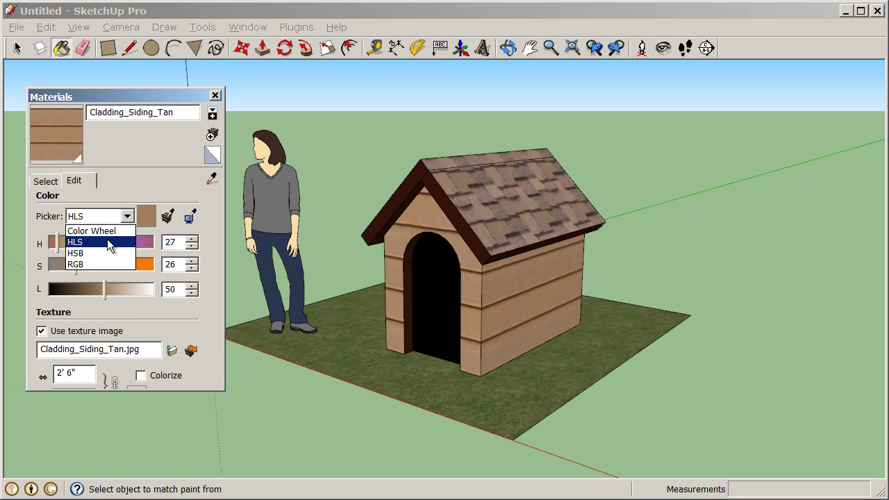
pyautogui.click(110, 244)
pyautogui.click(122, 217)
pyautogui.click(123, 228)
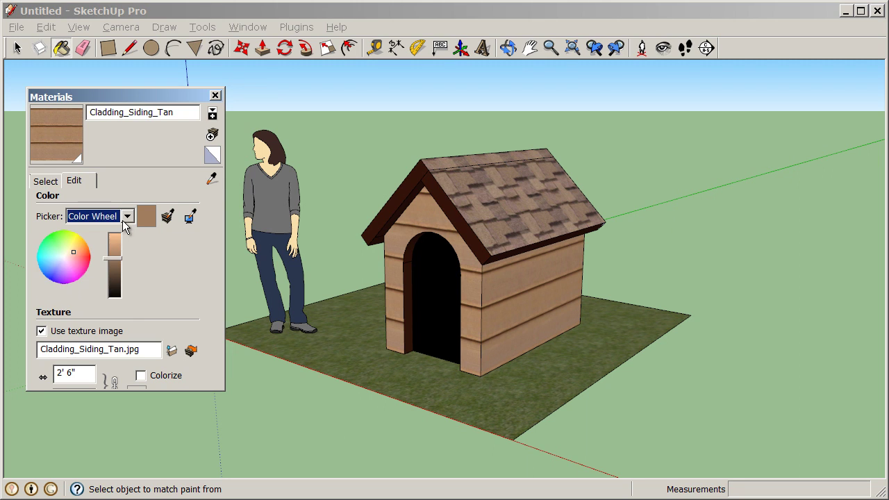
pyautogui.click(123, 219)
pyautogui.click(112, 244)
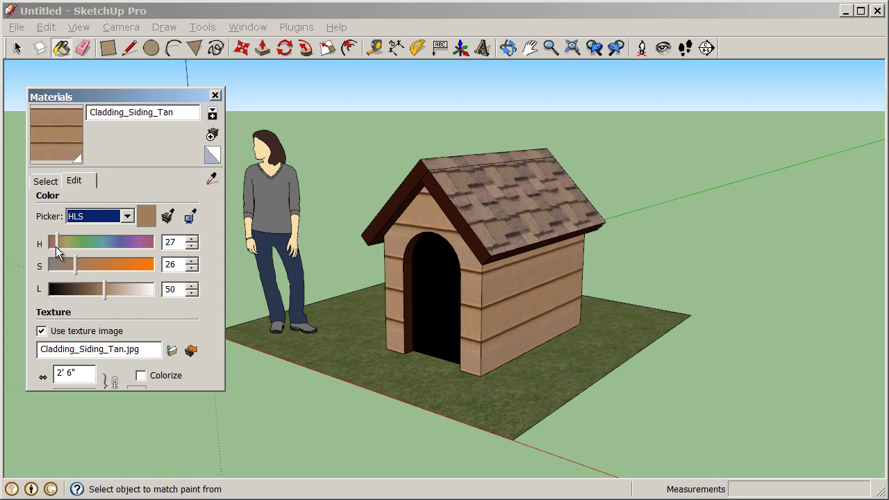
pyautogui.moveTo(55, 247); pyautogui.dragTo(169, 280)
pyautogui.moveTo(107, 298); pyautogui.dragTo(110, 296)
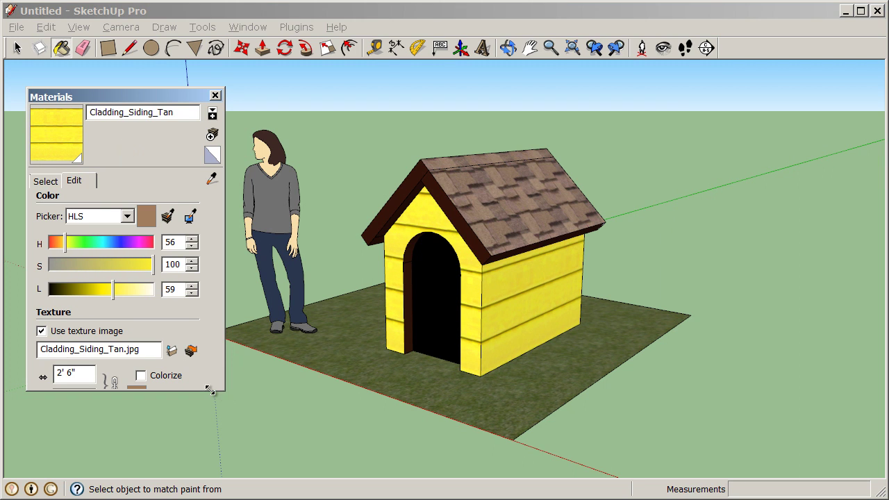
# Set the siding texture width to 12 inches and review the narrower boards
pyautogui.moveTo(208, 390); pyautogui.dragTo(209, 467)
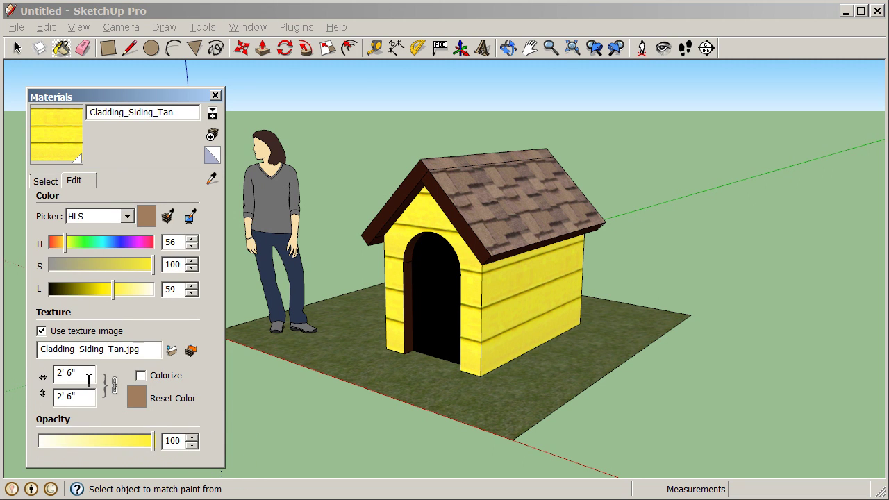
pyautogui.moveTo(82, 375); pyautogui.dragTo(28, 375)
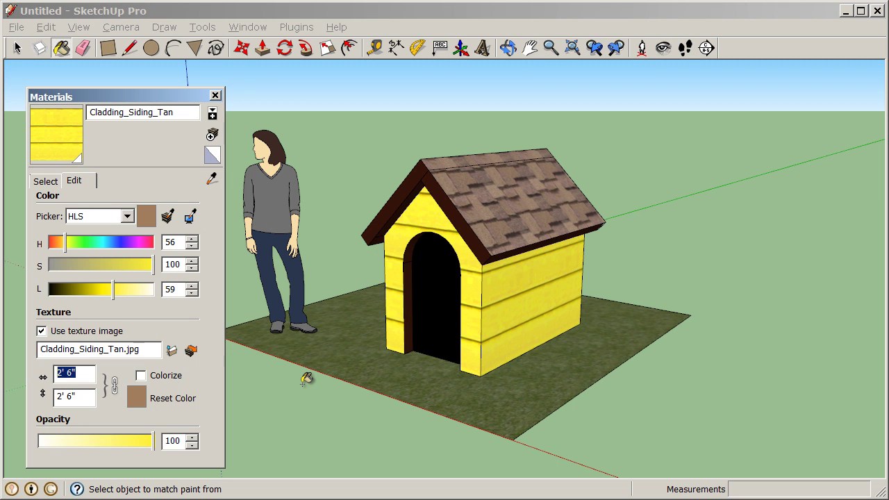
pyautogui.write('12')
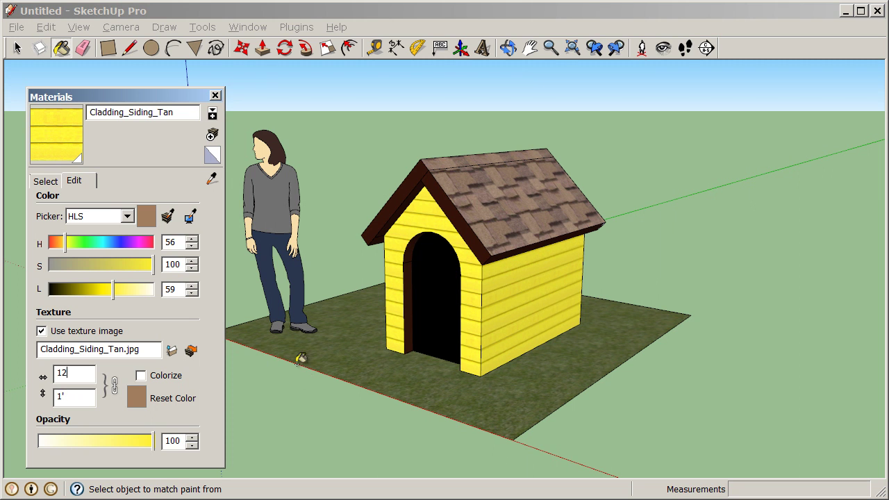
pyautogui.moveTo(451, 312); pyautogui.dragTo(766, 314, button='middle')
pyautogui.scroll(5, 418, 277)
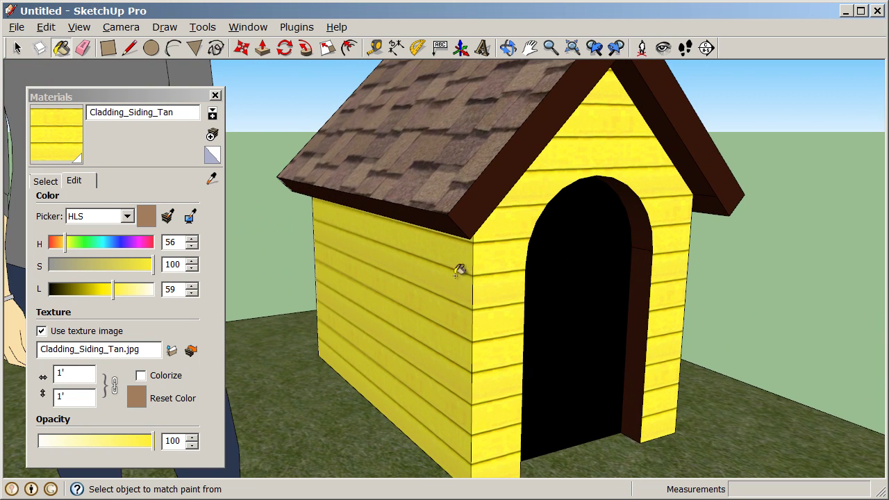
pyautogui.moveTo(461, 255); pyautogui.dragTo(376, 237, button='middle')
pyautogui.scroll(-3, 376, 237)
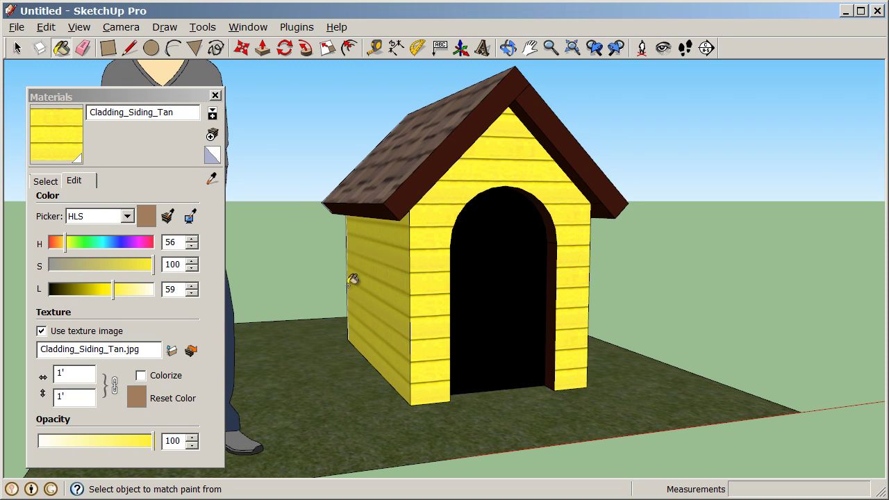
pyautogui.moveTo(486, 235); pyautogui.dragTo(500, 239, button='middle')
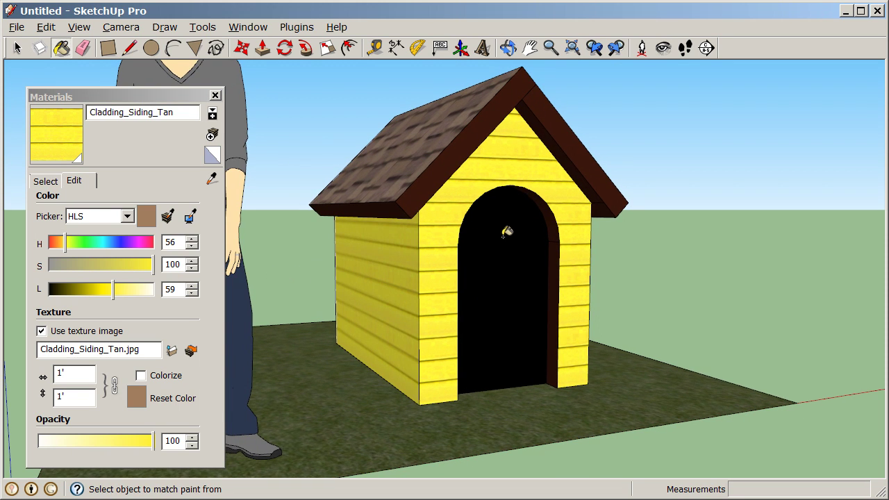
# Edit Color_B22 from In Model, sampling the yellow wall colour onto it
pyautogui.click(48, 180)
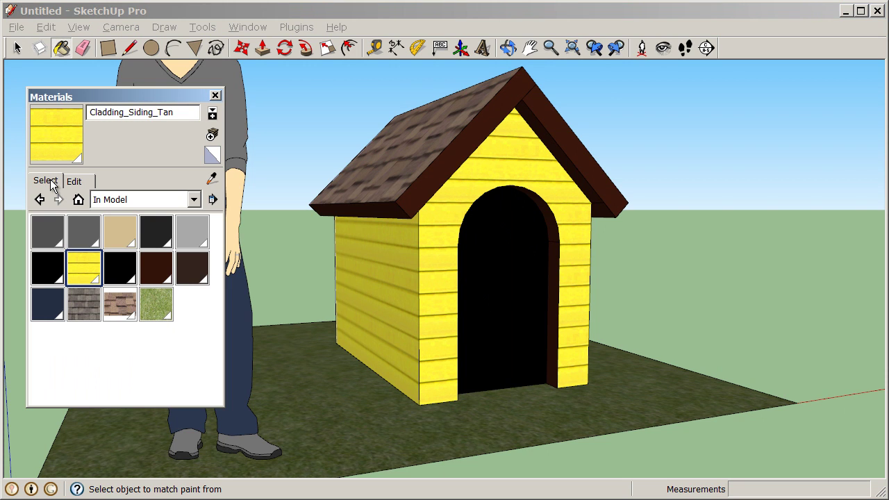
pyautogui.doubleClick(160, 266)
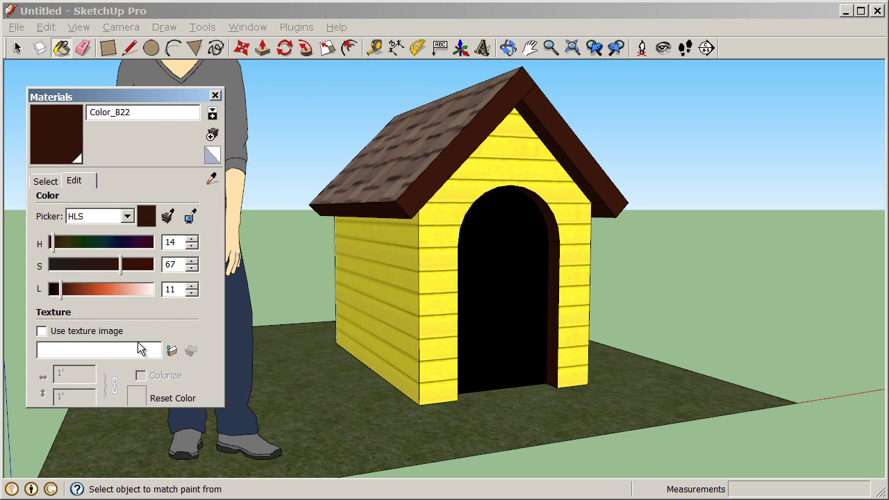
pyautogui.moveTo(59, 292); pyautogui.dragTo(81, 270)
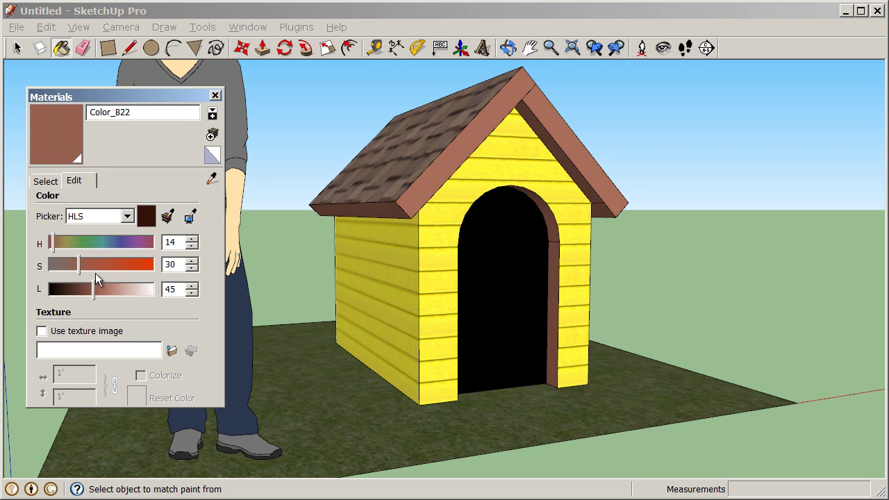
pyautogui.click(191, 218)
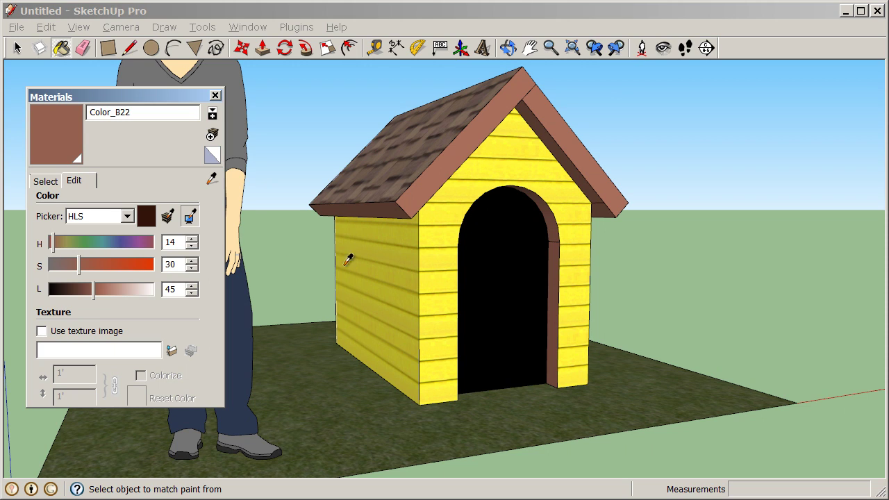
pyautogui.click(444, 232)
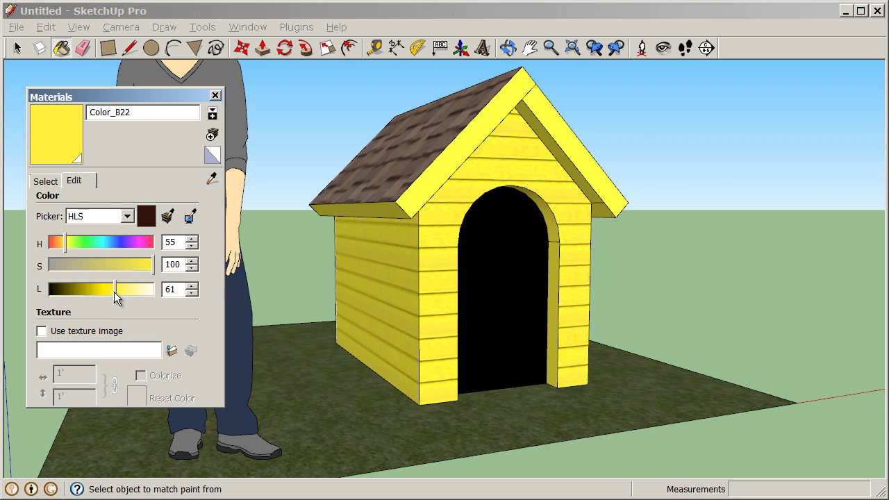
# Adjust Color_B22's HLS sliders, raising lightness to 100 for white trim
pyautogui.moveTo(114, 292); pyautogui.dragTo(95, 294)
pyautogui.click(109, 265)
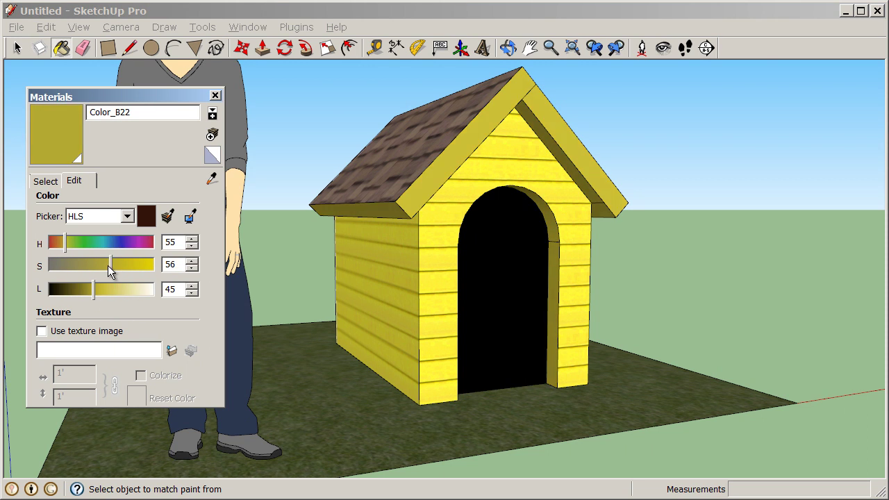
pyautogui.moveTo(108, 265); pyautogui.dragTo(152, 292)
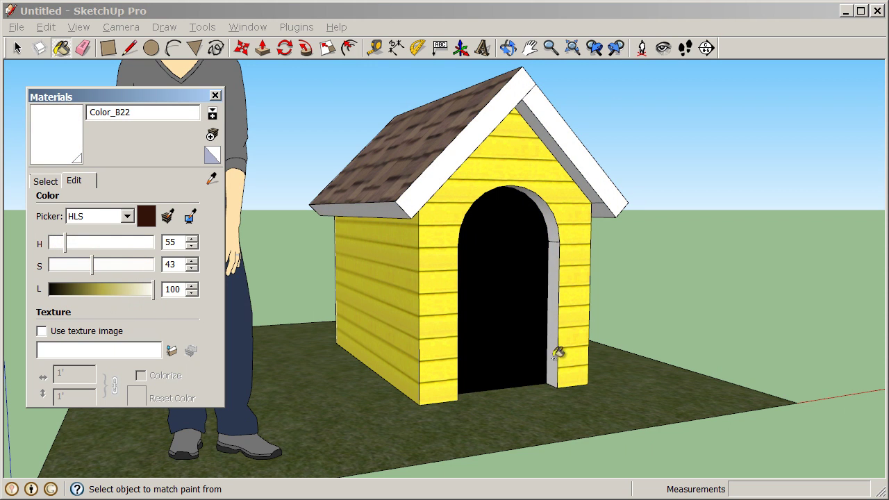
pyautogui.moveTo(556, 354); pyautogui.dragTo(338, 350, button='middle')
pyautogui.moveTo(338, 349)
pyautogui.mouseDown()
pyautogui.moveTo(291, 351)
pyautogui.moveTo(556, 371)
pyautogui.mouseUp()
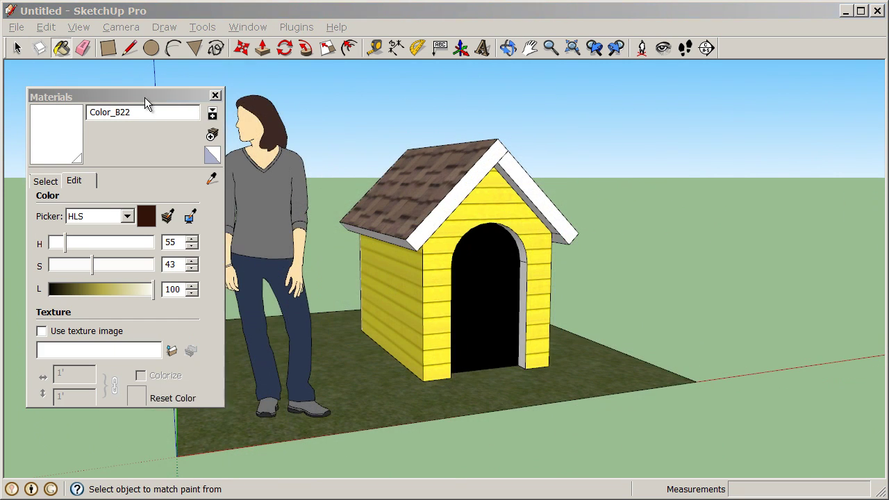
# Close the Materials panel and bring the ground in front of the doghouse into view
pyautogui.click(144, 98)
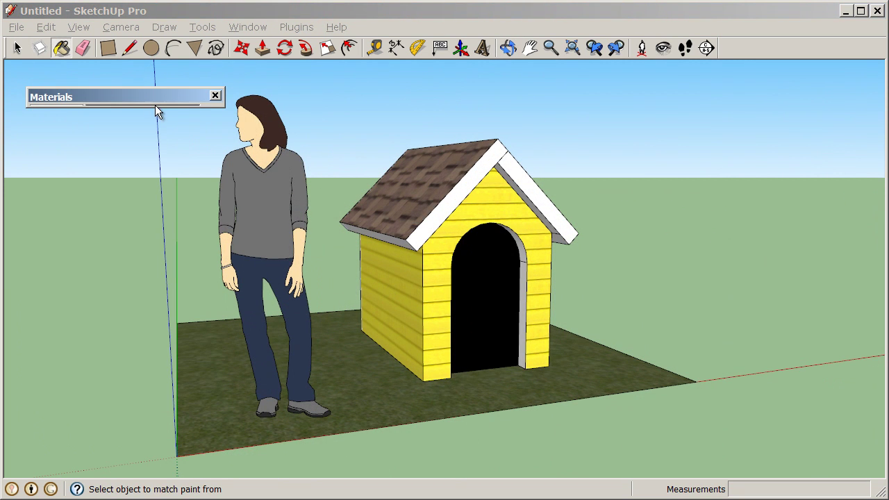
pyautogui.click(215, 97)
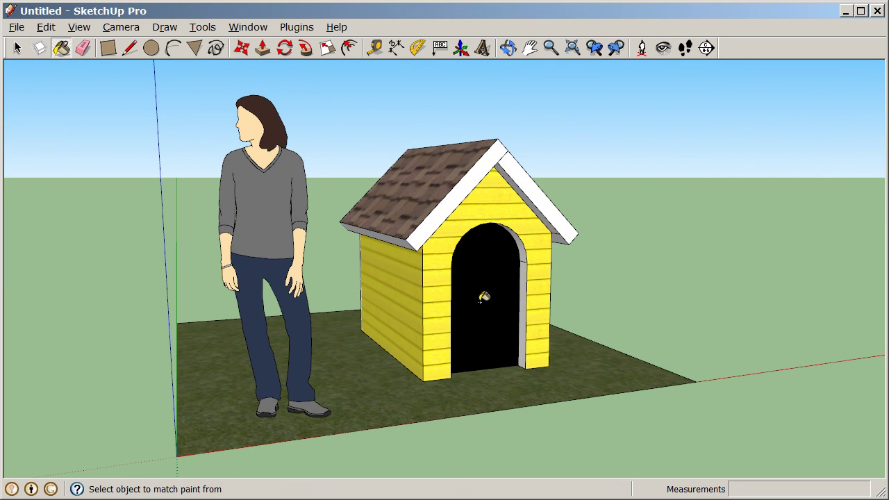
pyautogui.moveTo(580, 305)
pyautogui.mouseDown(button='middle')
pyautogui.moveTo(417, 371)
pyautogui.moveTo(363, 166)
pyautogui.moveTo(510, 361)
pyautogui.moveTo(617, 320)
pyautogui.mouseUp(button='middle')
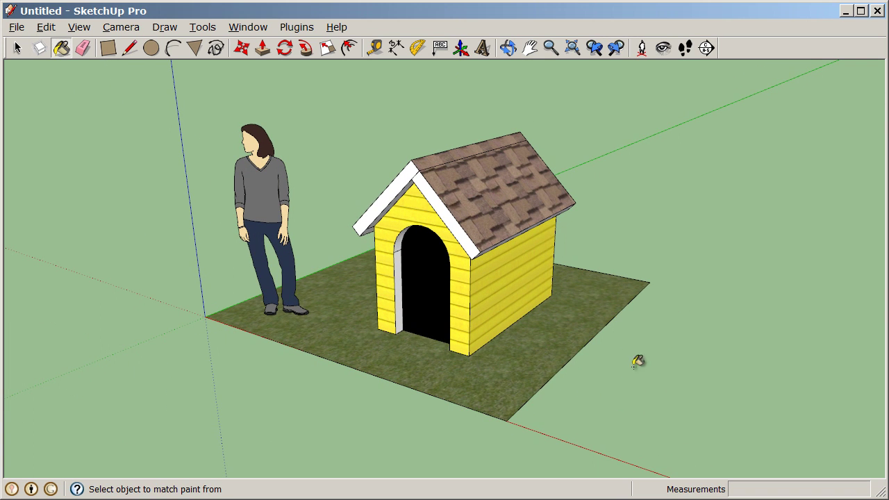
pyautogui.moveTo(639, 364); pyautogui.dragTo(611, 378, button='middle')
pyautogui.scroll(3, 507, 420)
pyautogui.scroll(-3, 501, 359)
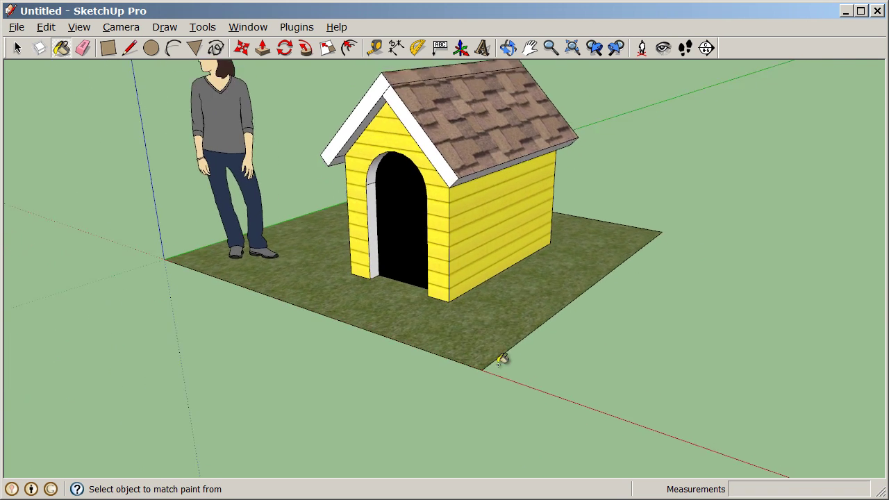
pyautogui.scroll(6, 421, 246)
pyautogui.moveTo(460, 259)
pyautogui.mouseDown(button='middle')
pyautogui.moveTo(479, 318)
pyautogui.moveTo(479, 278)
pyautogui.mouseUp(button='middle')
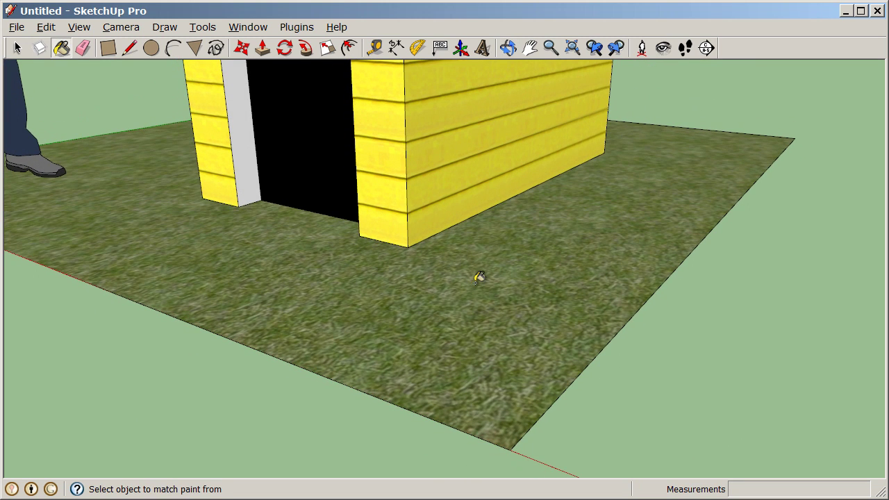
# Draw a radius-6 circle centred on the grass in front of the doghouse
pyautogui.click(152, 50)
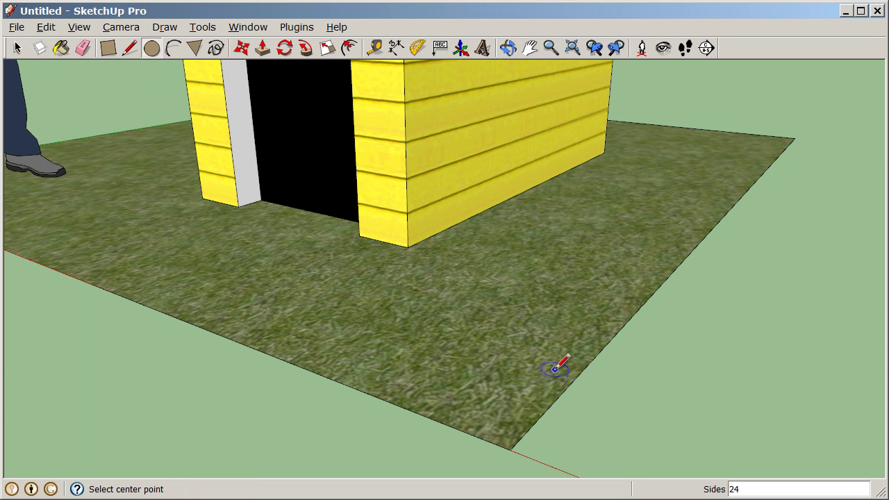
pyautogui.moveTo(444, 318)
pyautogui.mouseDown(button='middle')
pyautogui.moveTo(480, 302)
pyautogui.moveTo(433, 242)
pyautogui.moveTo(441, 314)
pyautogui.mouseUp(button='middle')
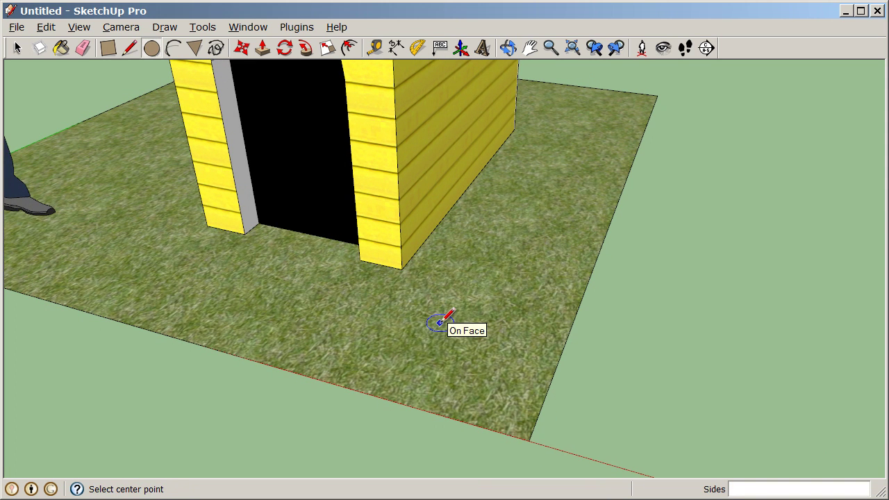
pyautogui.click(441, 323)
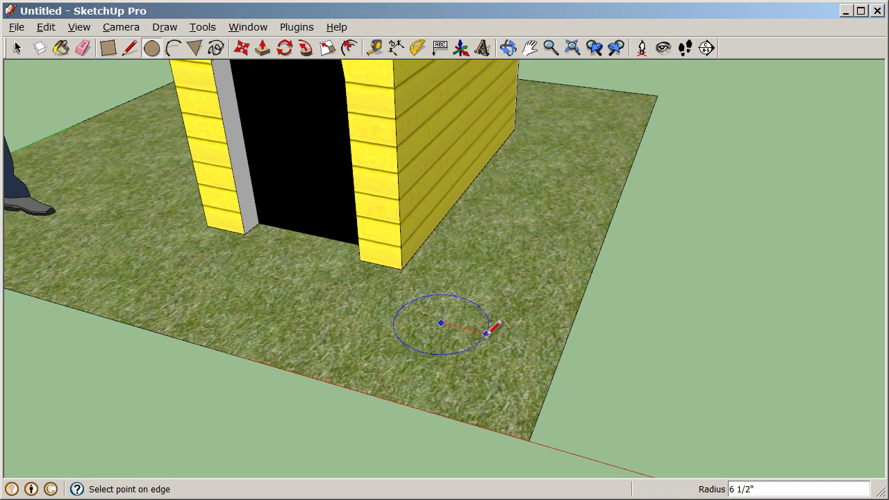
pyautogui.write('6')
pyautogui.press('Return')
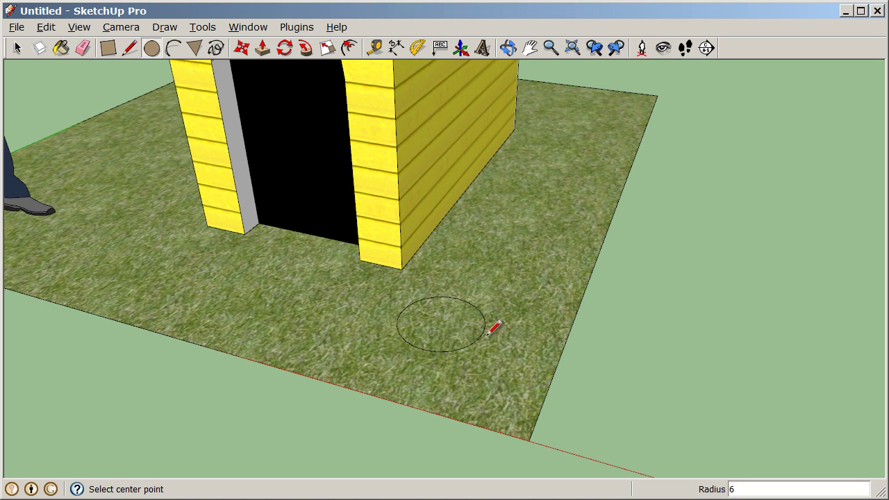
# Push/Pull the circle face up 4" into a short cylinder
pyautogui.click(263, 50)
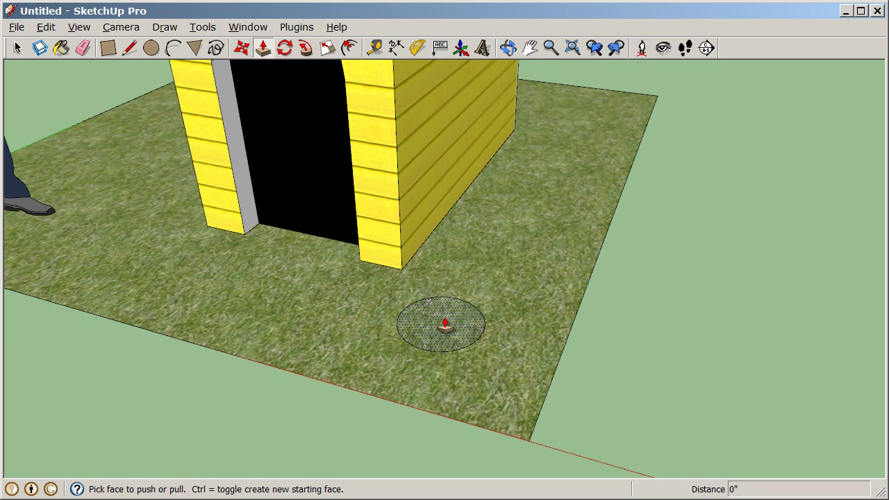
pyautogui.moveTo(445, 324); pyautogui.dragTo(451, 193)
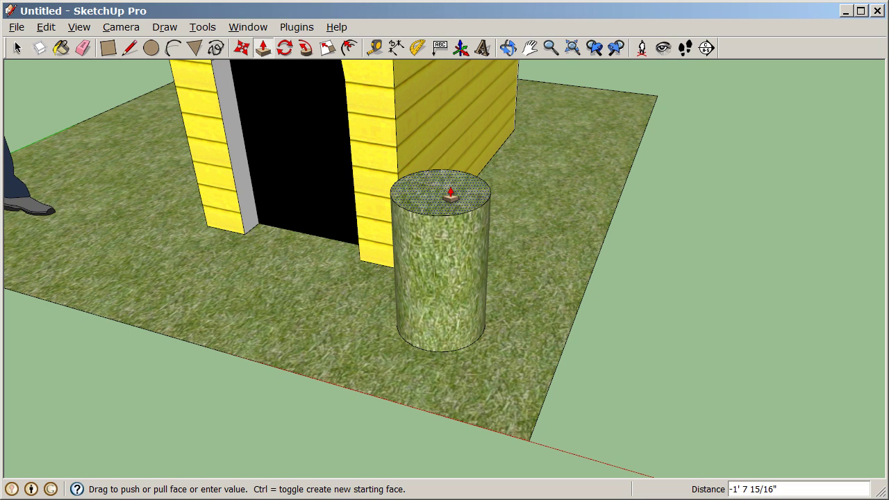
pyautogui.write('4"')
pyautogui.press('Return')
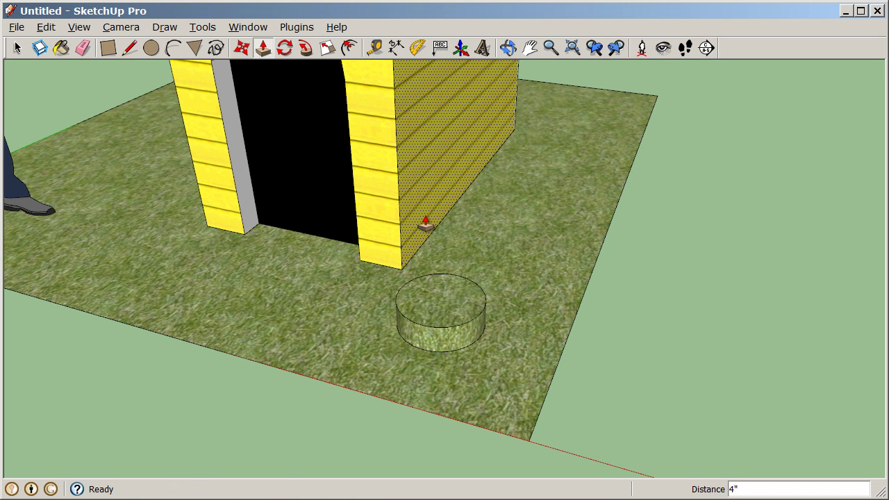
# Offset the cylinder's top face edge inward by 1 to create a rim circle
pyautogui.click(350, 49)
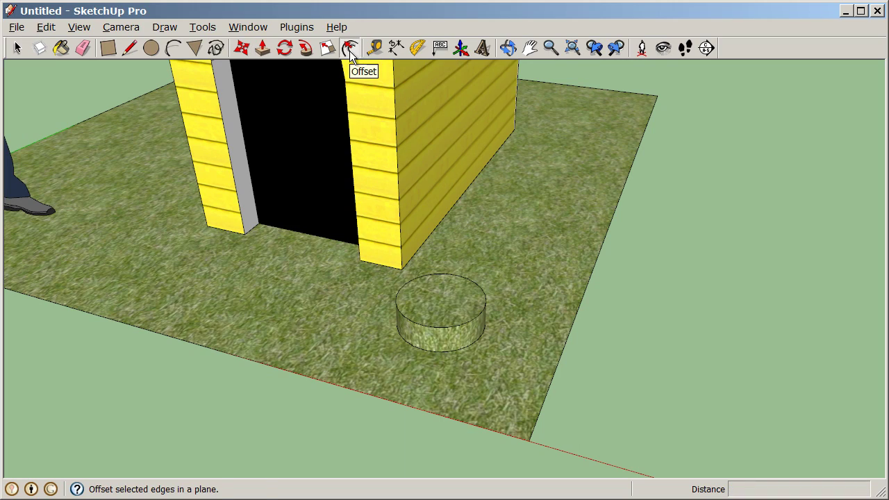
pyautogui.scroll(1, 438, 365)
pyautogui.scroll(5, 431, 305)
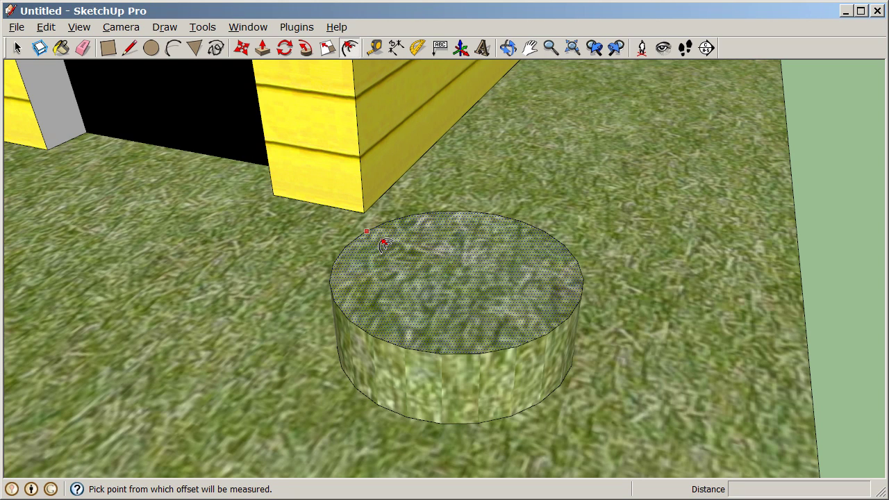
pyautogui.click(384, 243)
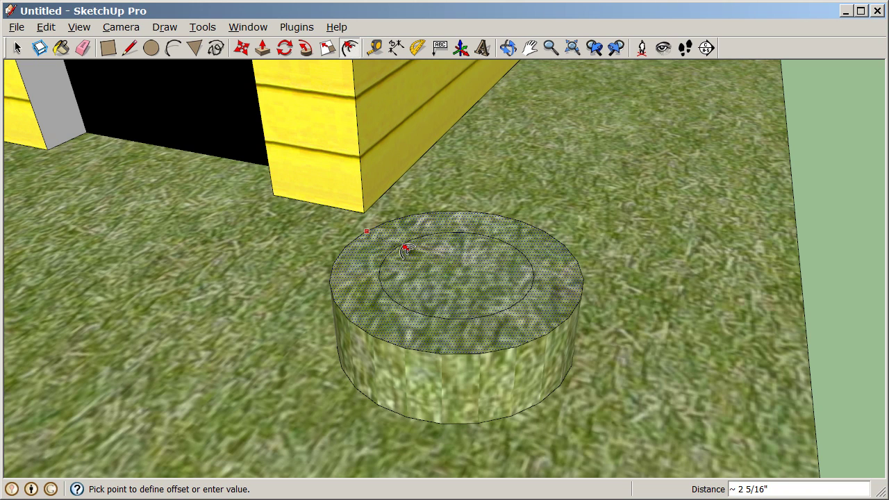
pyautogui.write('1')
pyautogui.press('Return')
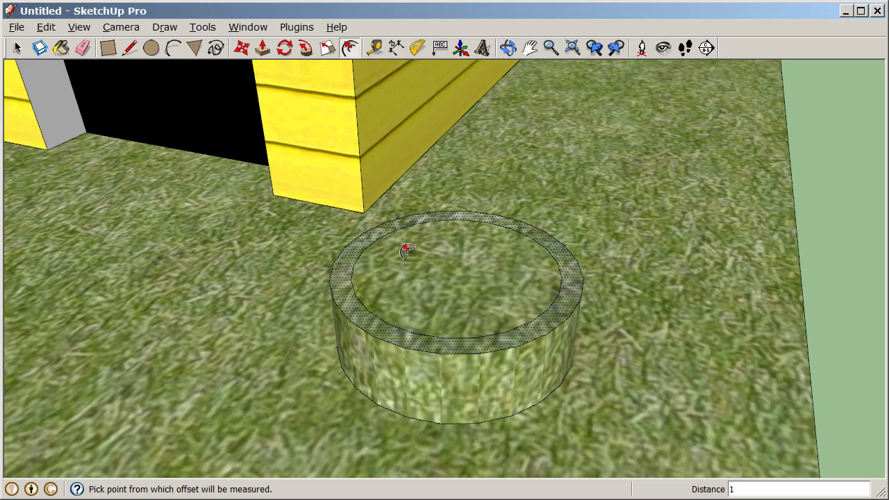
pyautogui.scroll(4, 328, 290)
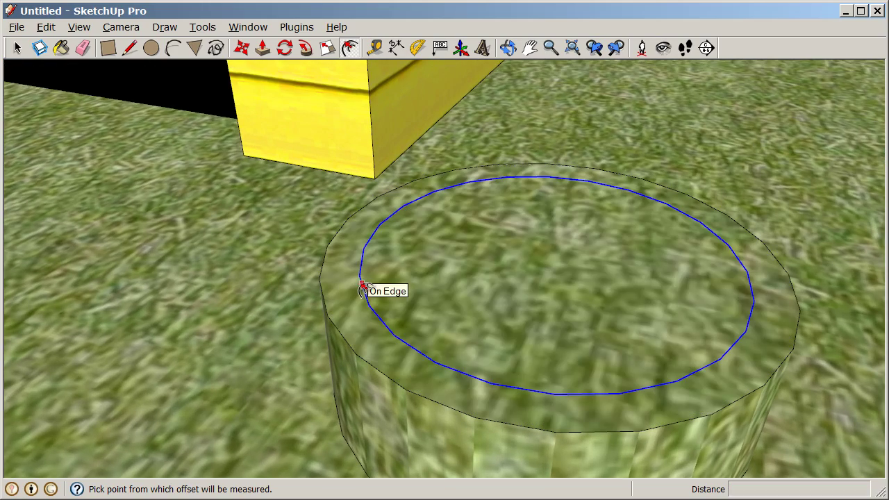
pyautogui.scroll(-2, 327, 271)
pyautogui.scroll(-3, 327, 270)
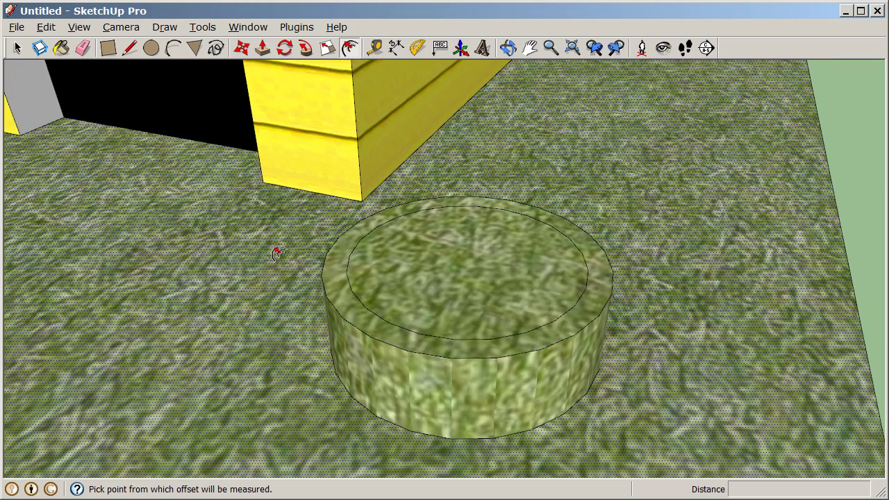
# Push the cylinder's inner top face down 3 inches to hollow it out
pyautogui.click(263, 49)
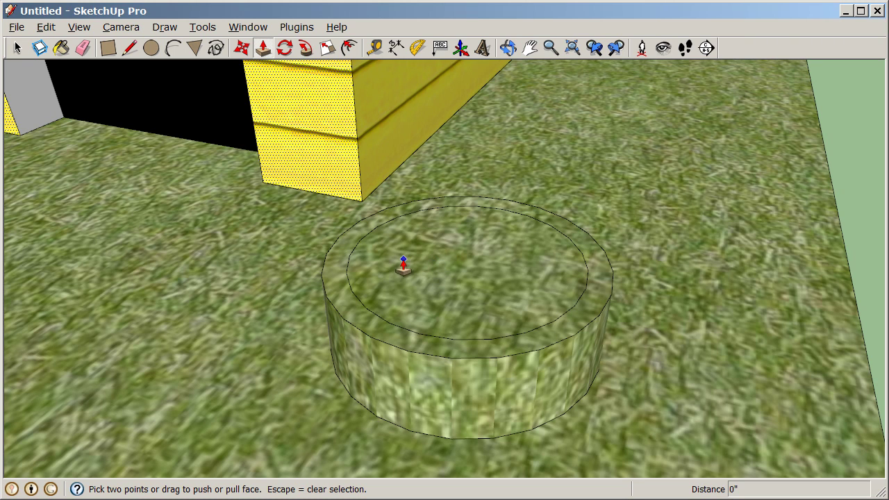
pyautogui.scroll(-1, 288, 268)
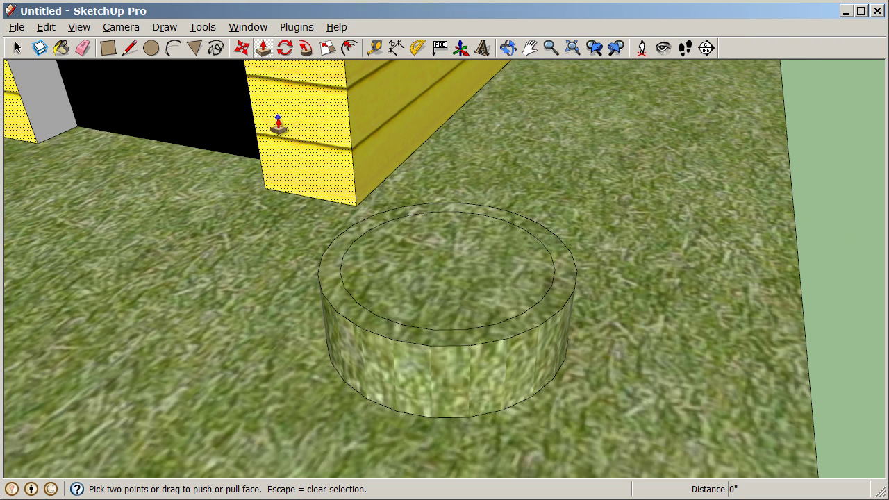
pyautogui.moveTo(316, 229); pyautogui.dragTo(268, 193, button='middle')
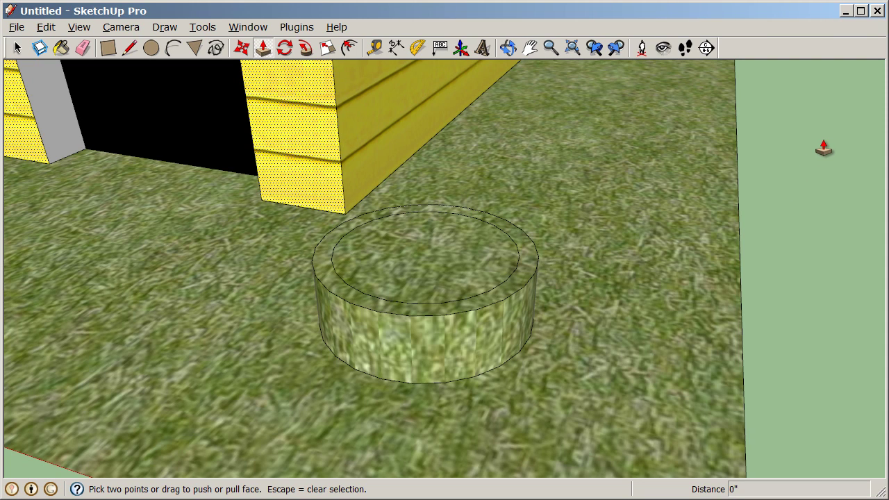
pyautogui.press('Escape')
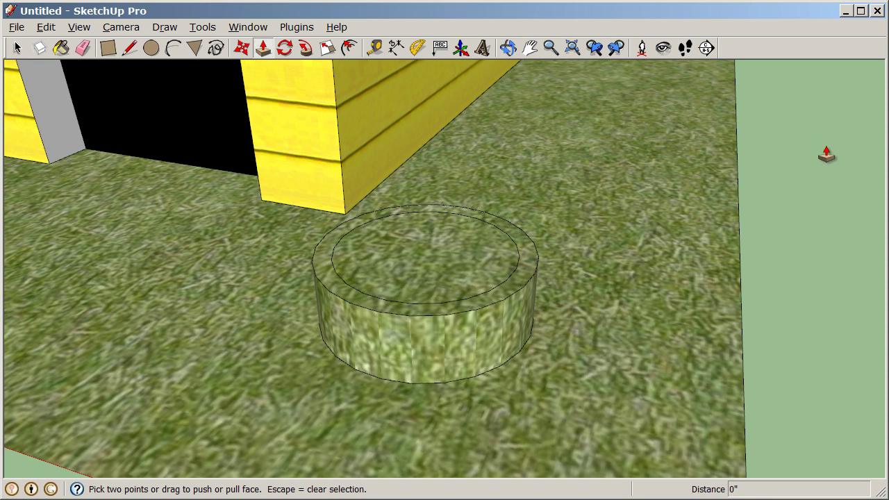
pyautogui.click(411, 250)
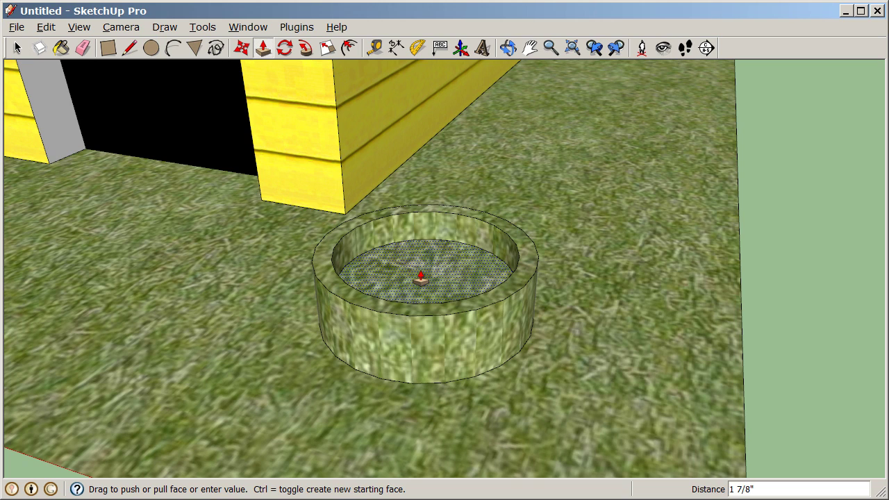
pyautogui.write('3')
pyautogui.press('Return')
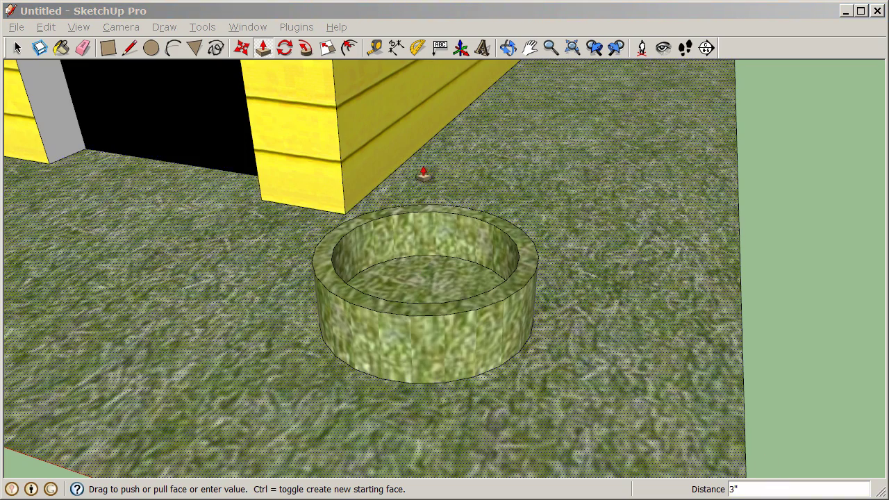
# Pick the orange Color_B01 from the Colors collection in the Paint Bucket materials
pyautogui.click(63, 46)
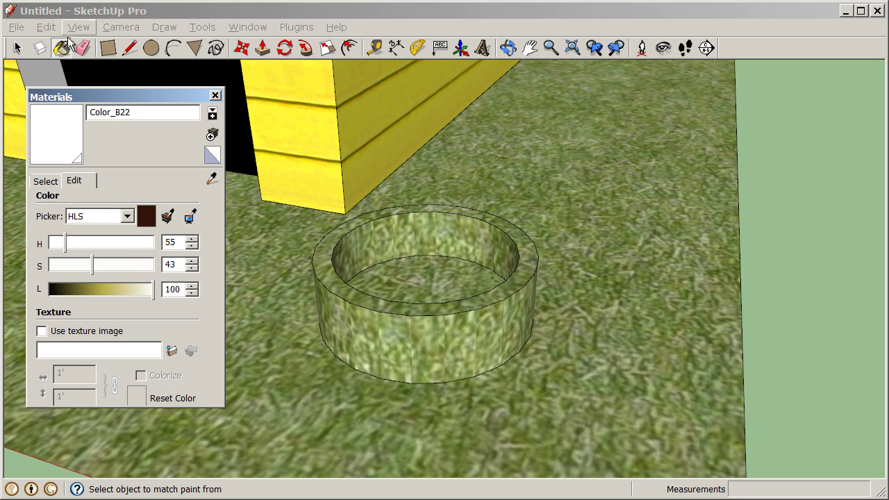
pyautogui.click(42, 182)
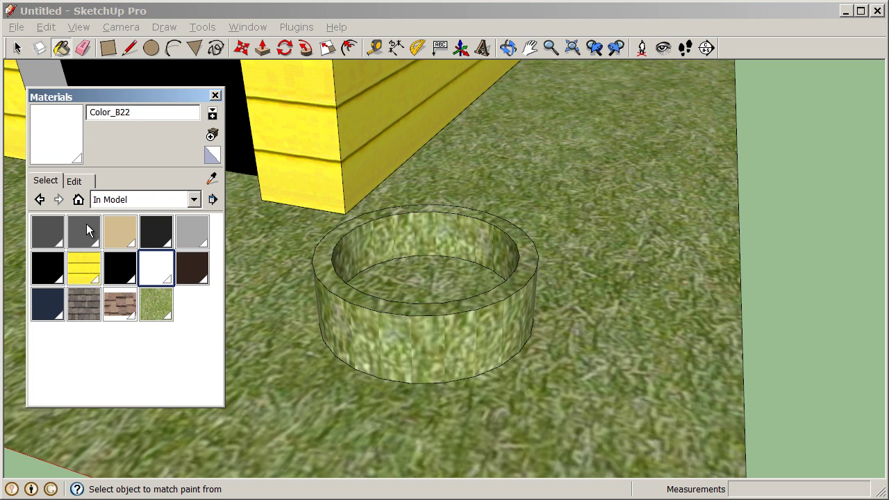
pyautogui.click(193, 200)
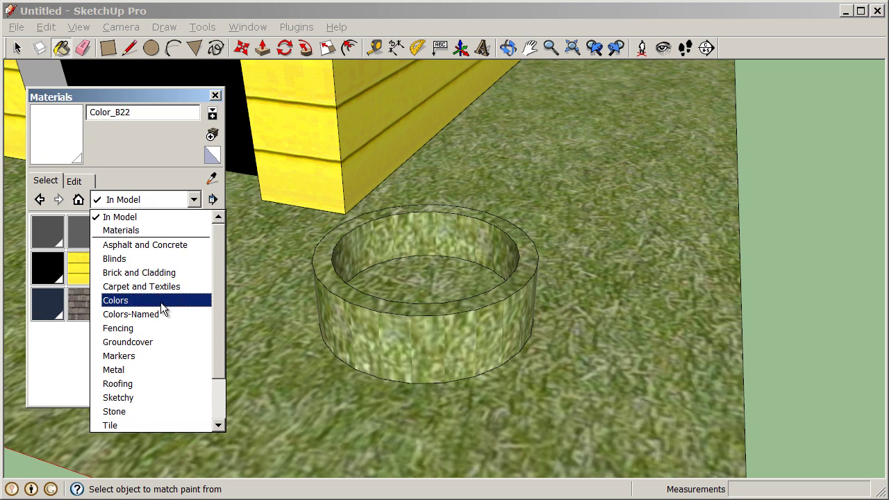
pyautogui.click(160, 301)
pyautogui.scroll(-2, 214, 243)
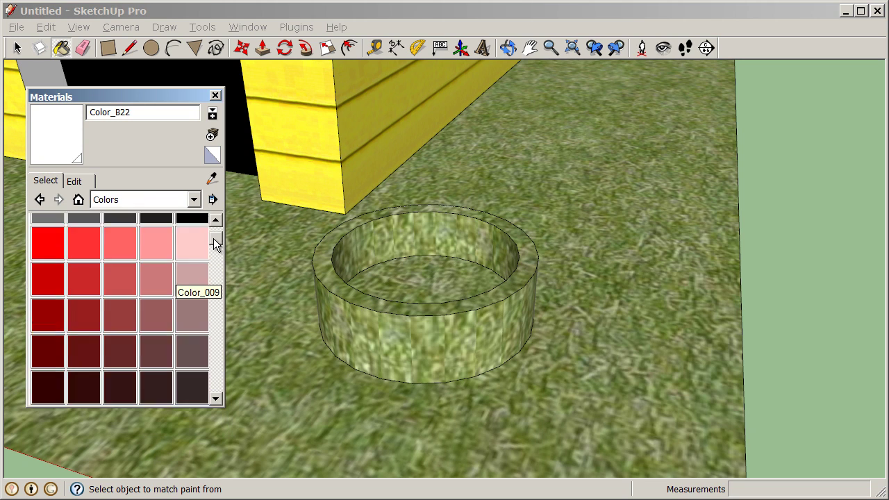
pyautogui.scroll(-3, 214, 243)
pyautogui.click(43, 254)
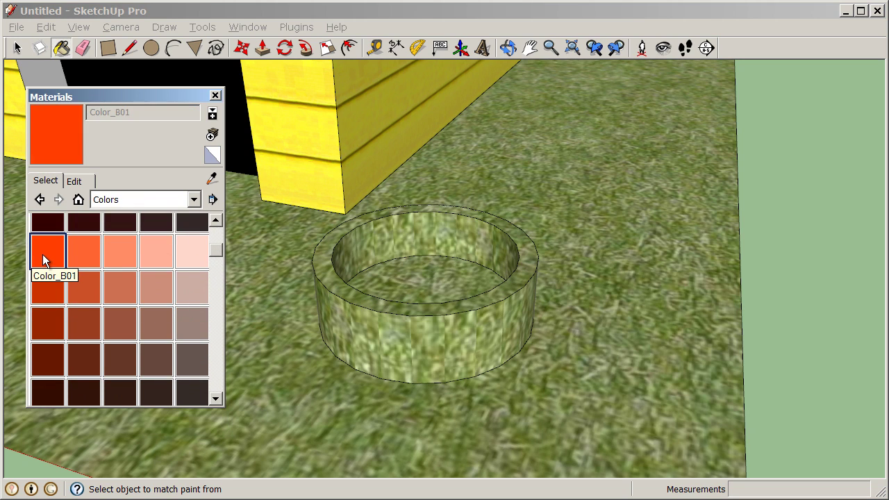
# Paint the bowl's inner wall, inner floor, top rim and outer wall orange
pyautogui.click(382, 241)
pyautogui.click(405, 276)
pyautogui.click(406, 307)
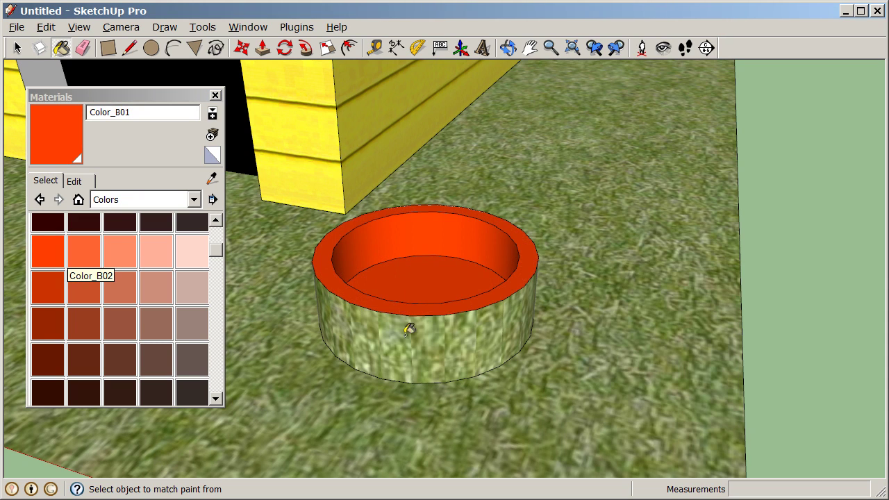
pyautogui.click(408, 331)
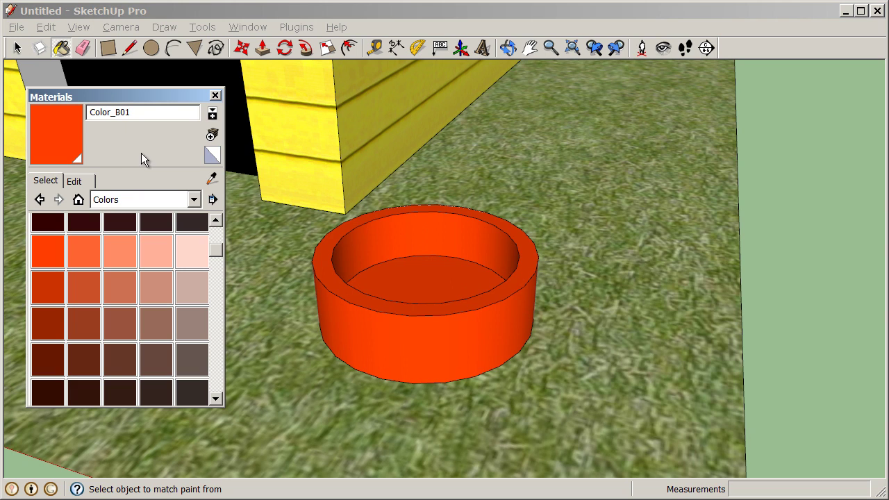
# Push/pull the bowl's inner floor up by 2 inches, retrying once after cancelling
pyautogui.click(263, 48)
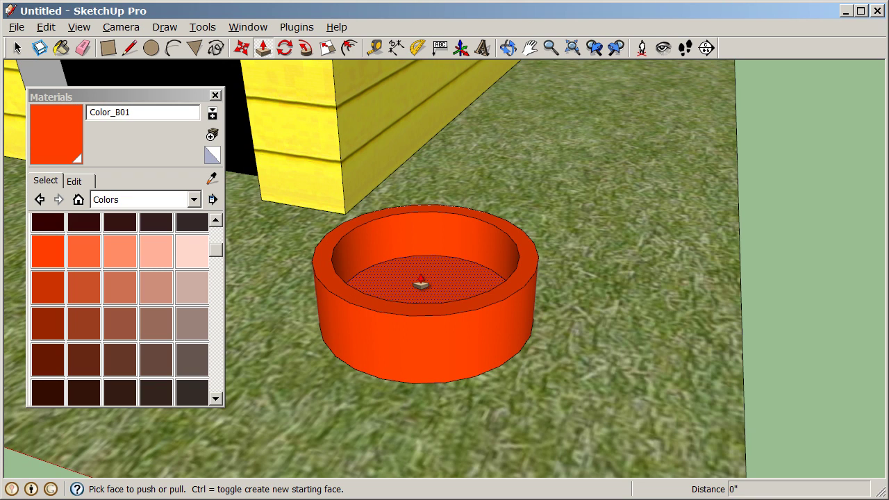
pyautogui.moveTo(421, 282); pyautogui.dragTo(419, 248)
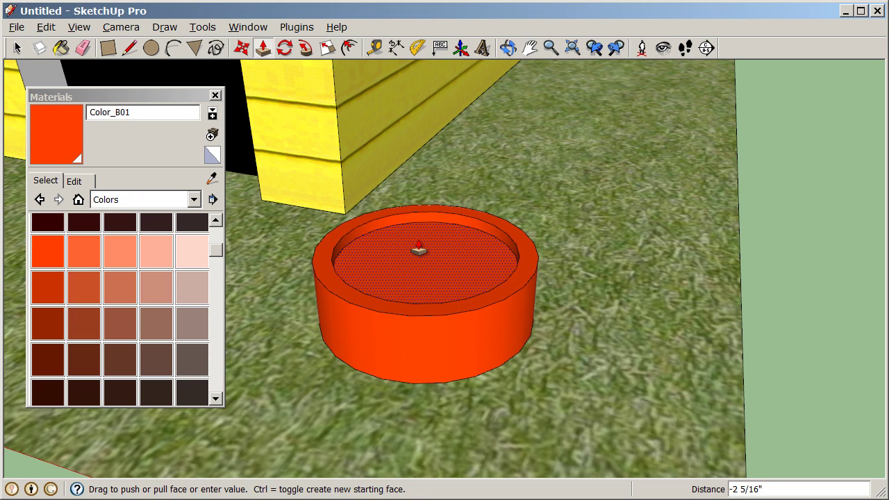
pyautogui.press('Escape')
pyautogui.moveTo(420, 248); pyautogui.dragTo(443, 175)
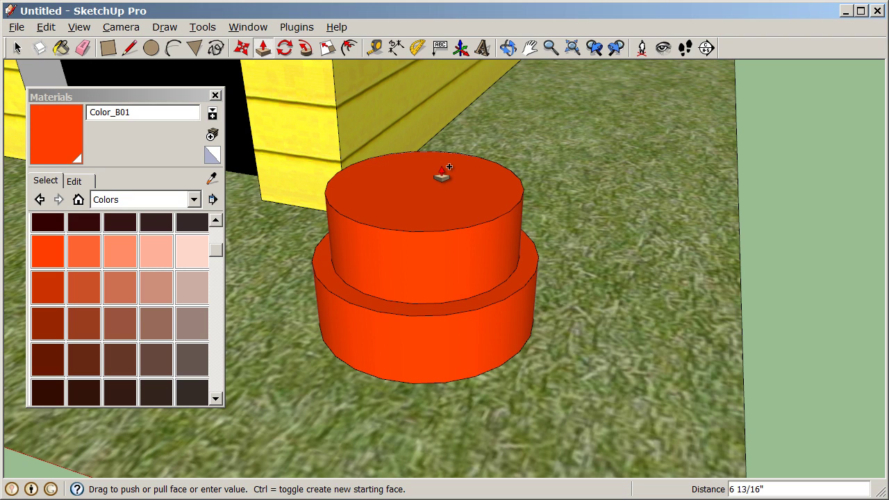
pyautogui.write('2')
pyautogui.press('Return')
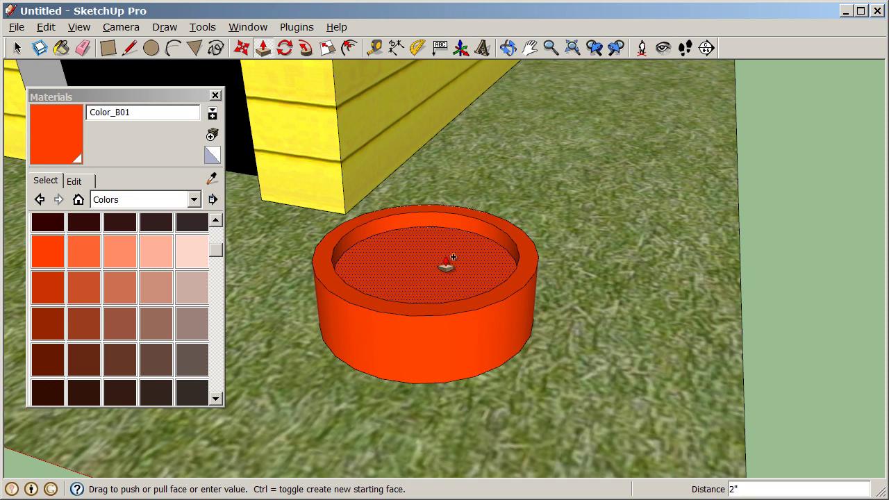
# Apply Water_Pool_Light from the Water collection to the bowl's inner floor
pyautogui.click(194, 201)
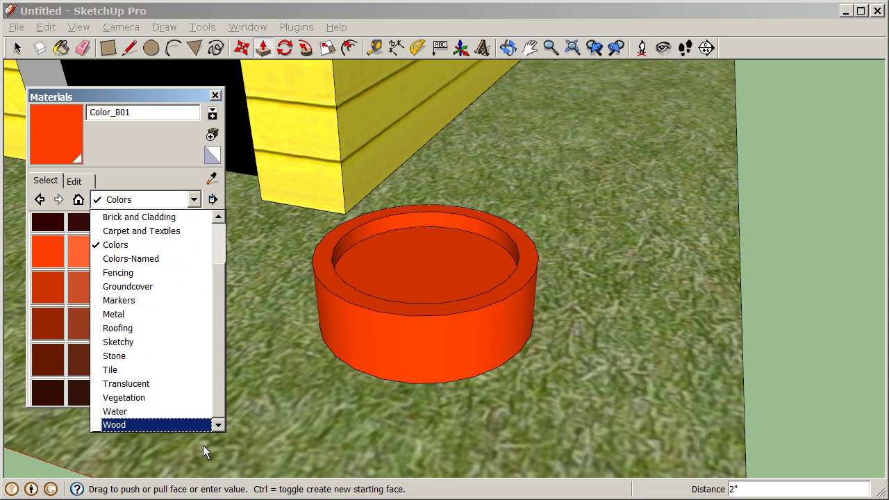
pyautogui.click(198, 410)
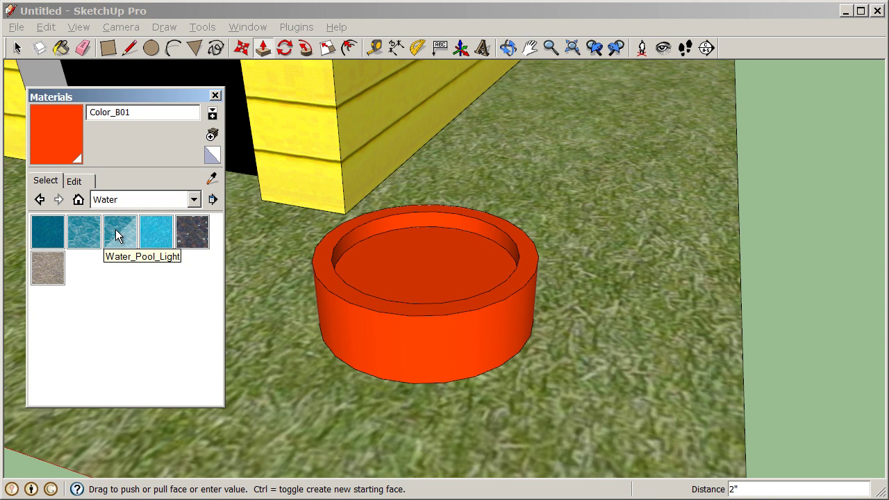
pyautogui.click(119, 236)
pyautogui.click(455, 253)
pyautogui.moveTo(455, 254)
pyautogui.mouseDown(button='middle')
pyautogui.moveTo(428, 318)
pyautogui.moveTo(359, 397)
pyautogui.moveTo(273, 250)
pyautogui.moveTo(403, 223)
pyautogui.moveTo(443, 279)
pyautogui.moveTo(375, 333)
pyautogui.moveTo(396, 238)
pyautogui.mouseUp(button='middle')
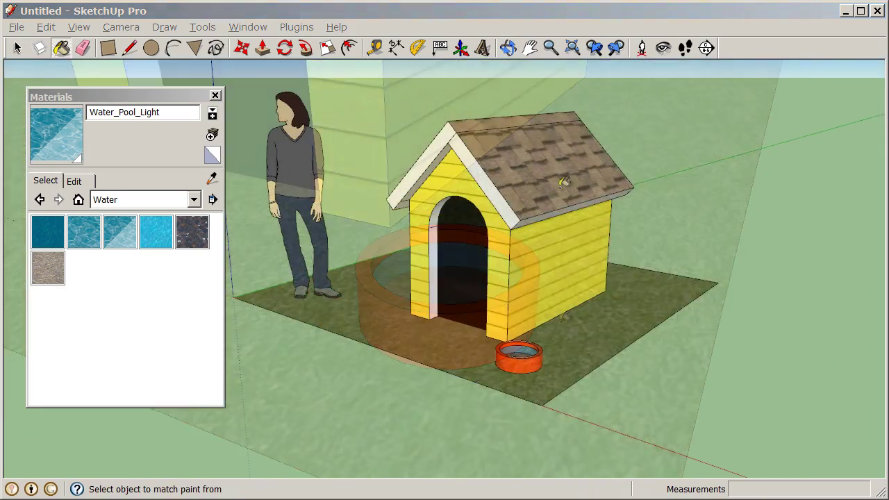
# Close Materials, open Window > Components and show the In Model collection's person figure
pyautogui.moveTo(646, 302); pyautogui.dragTo(670, 309, button='middle')
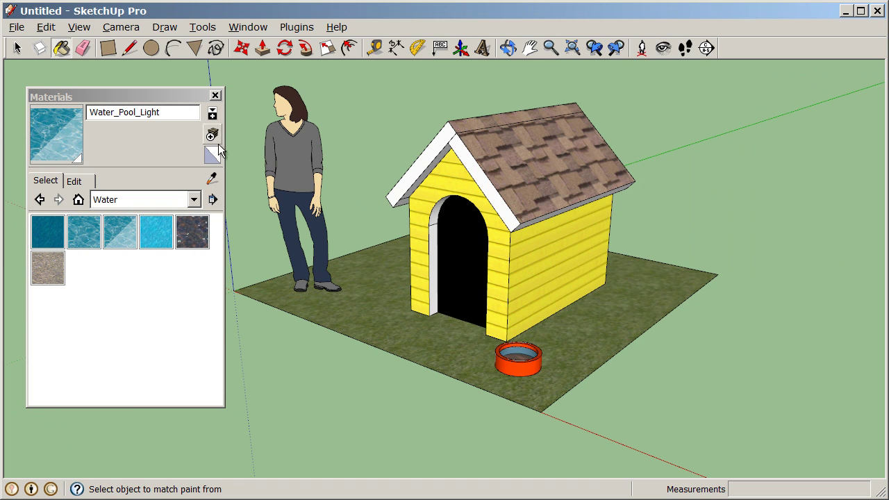
pyautogui.click(215, 96)
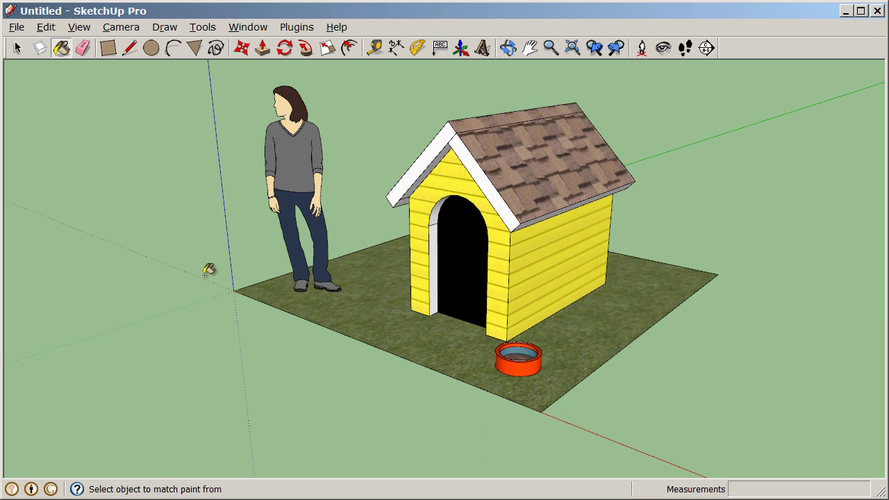
pyautogui.scroll(-2, 225, 297)
pyautogui.click(248, 28)
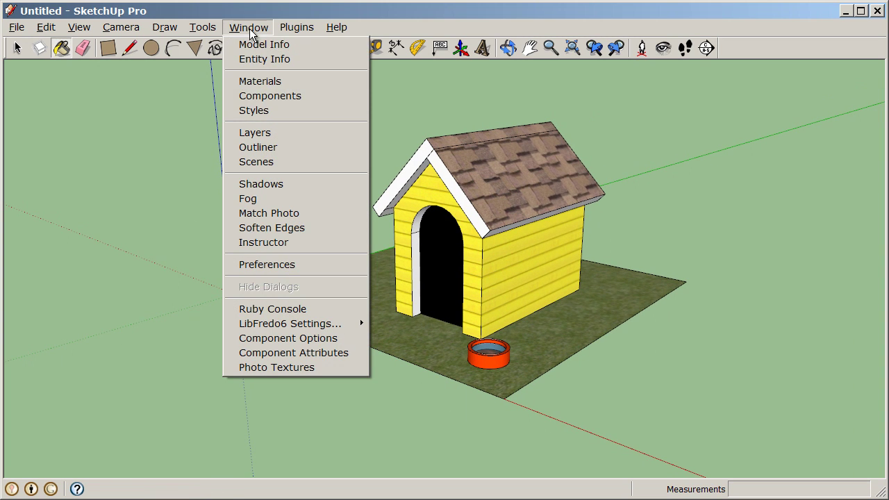
pyautogui.click(317, 97)
pyautogui.moveTo(136, 105); pyautogui.dragTo(137, 84)
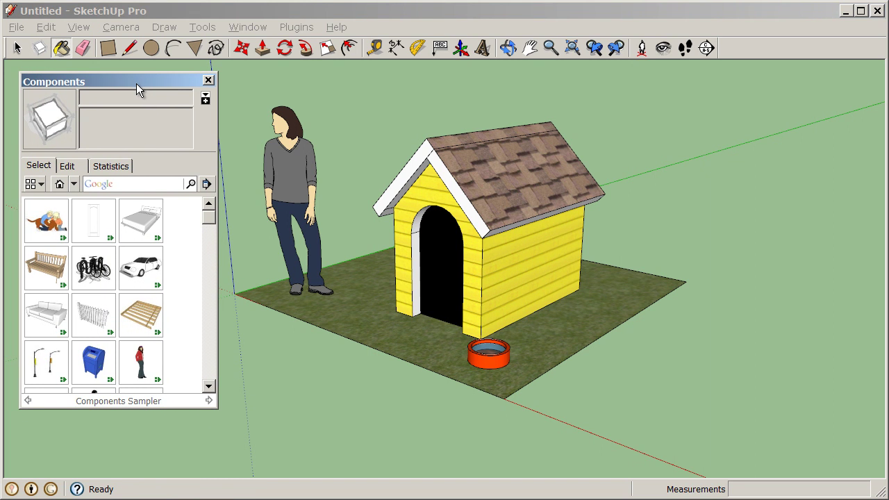
pyautogui.click(60, 185)
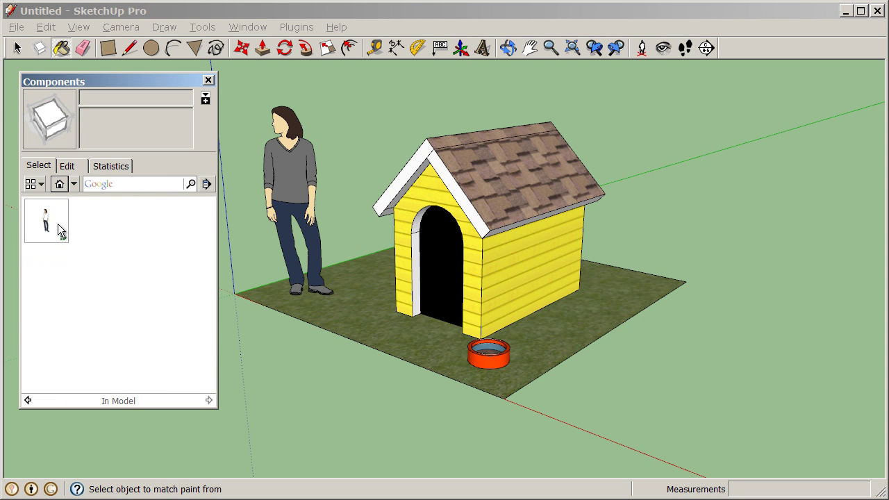
# Place 2D Girls Dog from the Components Sampler on the grass before the doghouse doorway
pyautogui.click(72, 184)
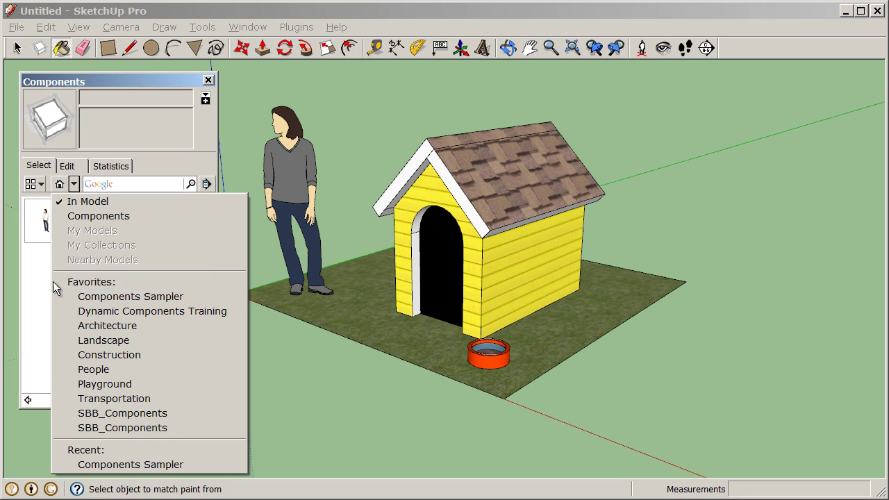
pyautogui.click(190, 296)
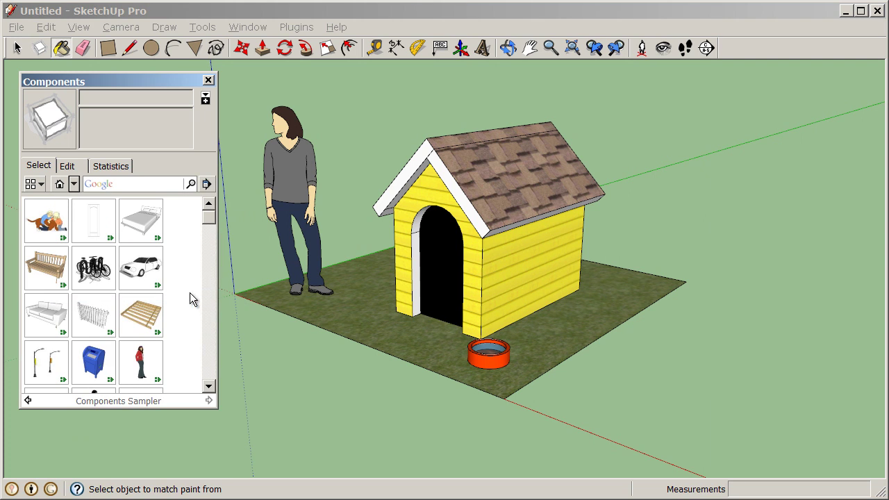
pyautogui.moveTo(209, 218)
pyautogui.mouseDown()
pyautogui.moveTo(199, 333)
pyautogui.moveTo(209, 221)
pyautogui.mouseUp()
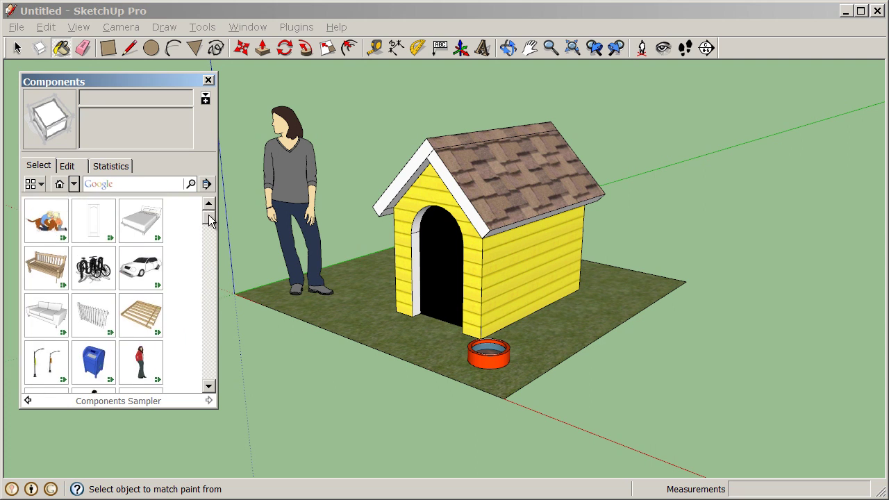
pyautogui.click(55, 222)
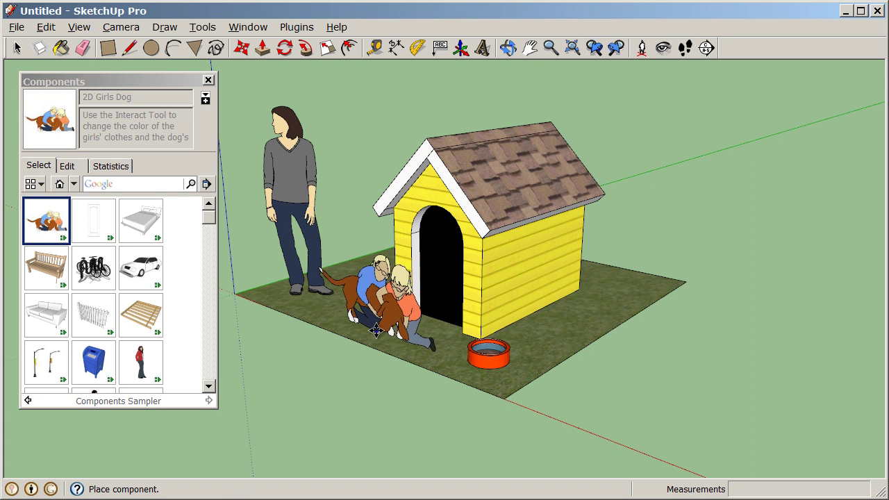
pyautogui.click(375, 336)
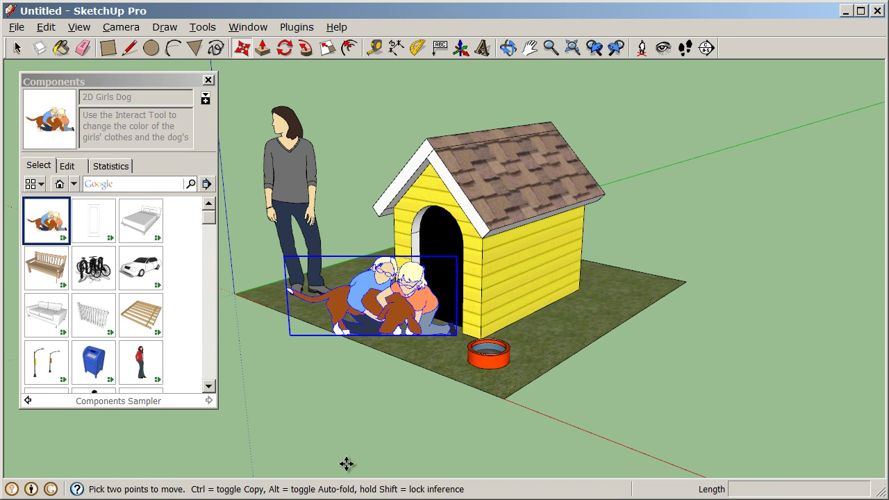
pyautogui.press('Escape')
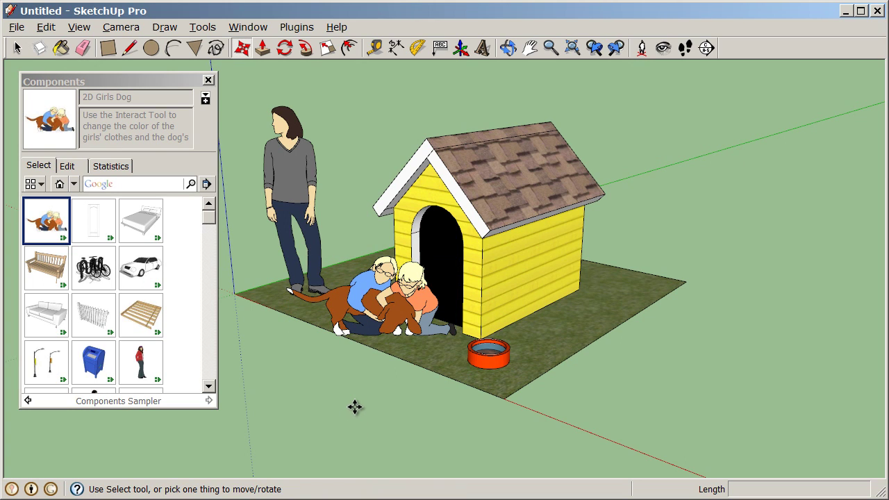